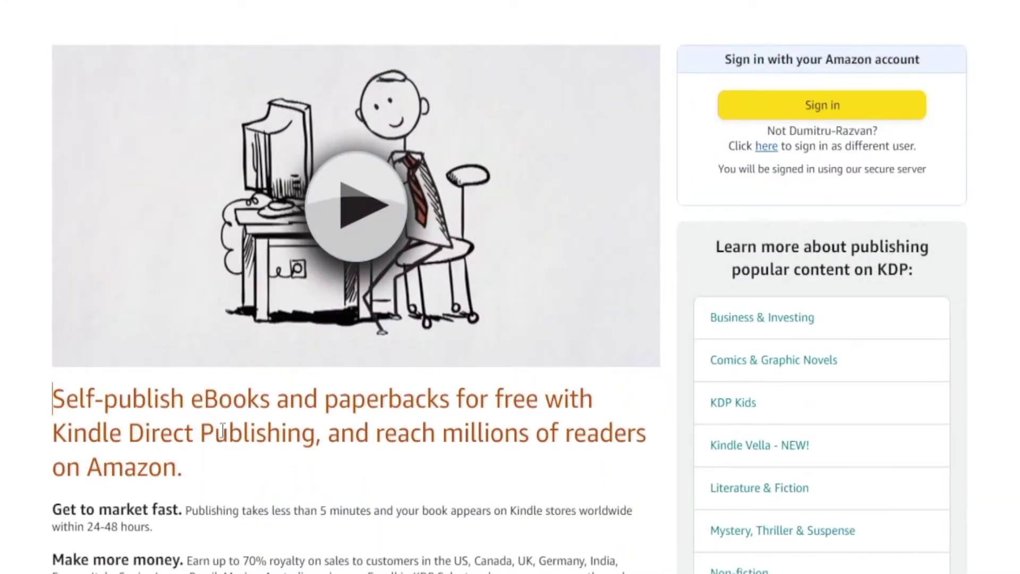
Step: Highlight 'eBooks' in the headline and the 2.4B total-visits figure, then clear the highlight
left_click_drag(189, 396, 271, 401)
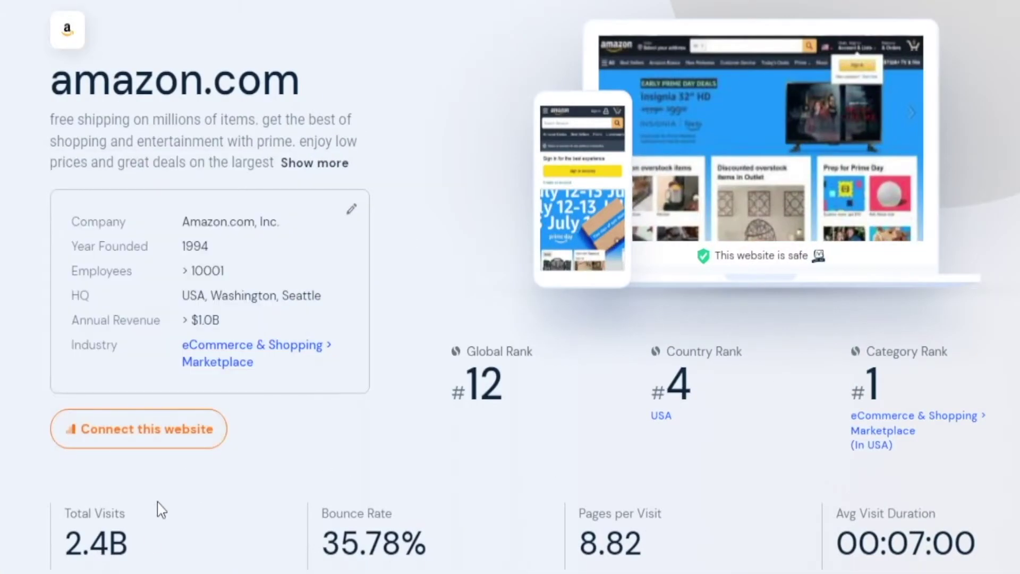
left_click_drag(133, 543, 57, 546)
left_click(472, 526)
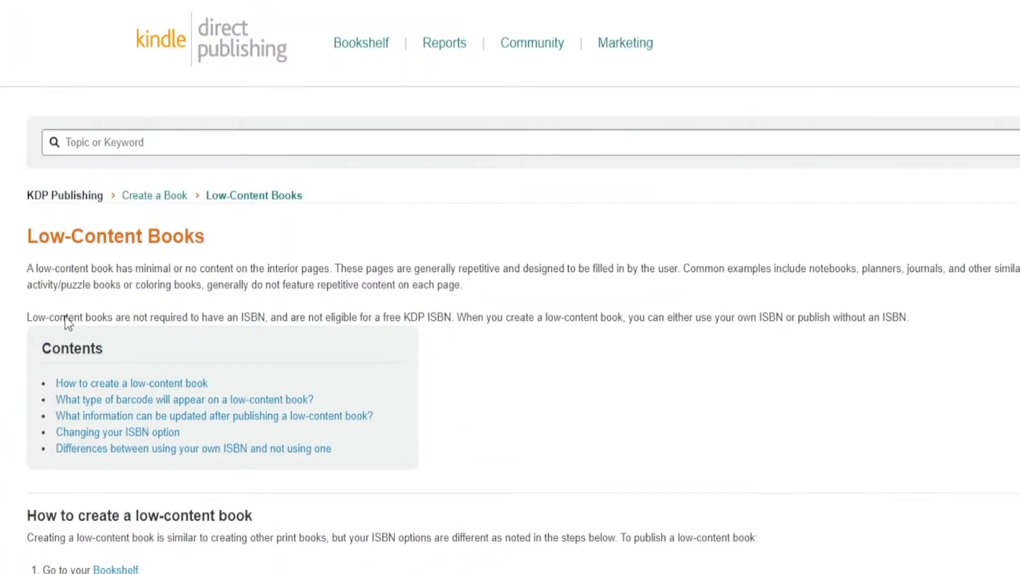
Step: Highlight the Low-Content Books title, its definition and the notebook examples in the featured snippet
left_click_drag(234, 247, 27, 234)
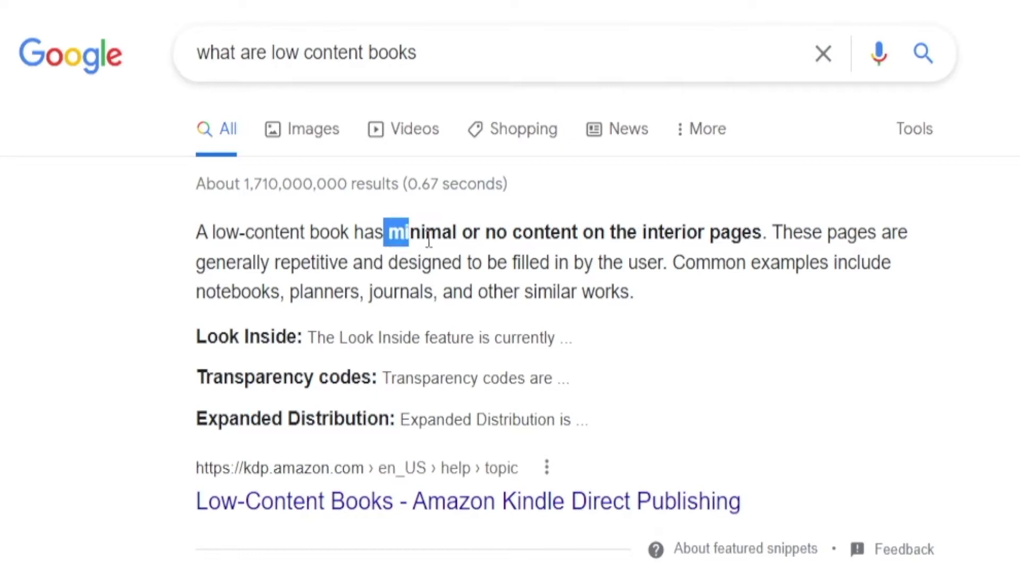
left_click_drag(429, 240, 765, 232)
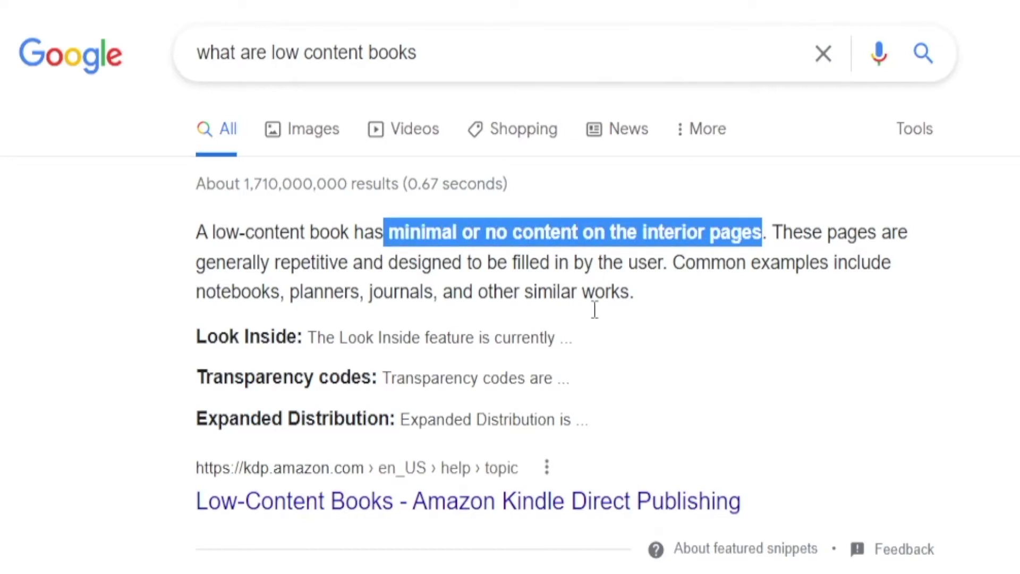
left_click_drag(197, 292, 360, 291)
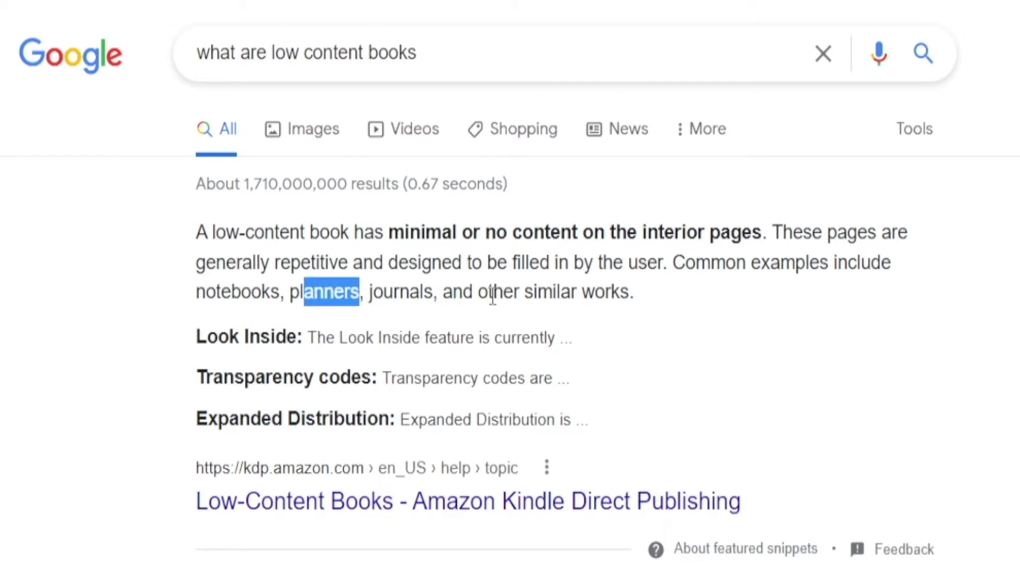
left_click_drag(489, 292, 674, 298)
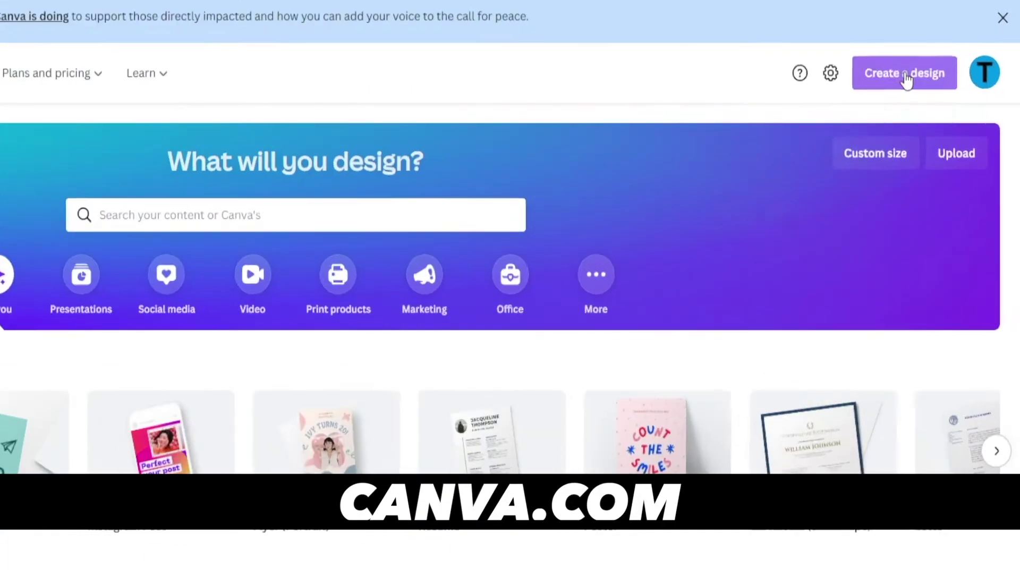
Step: Start a custom-size design of 8.5 × 11 inches
left_click(927, 77)
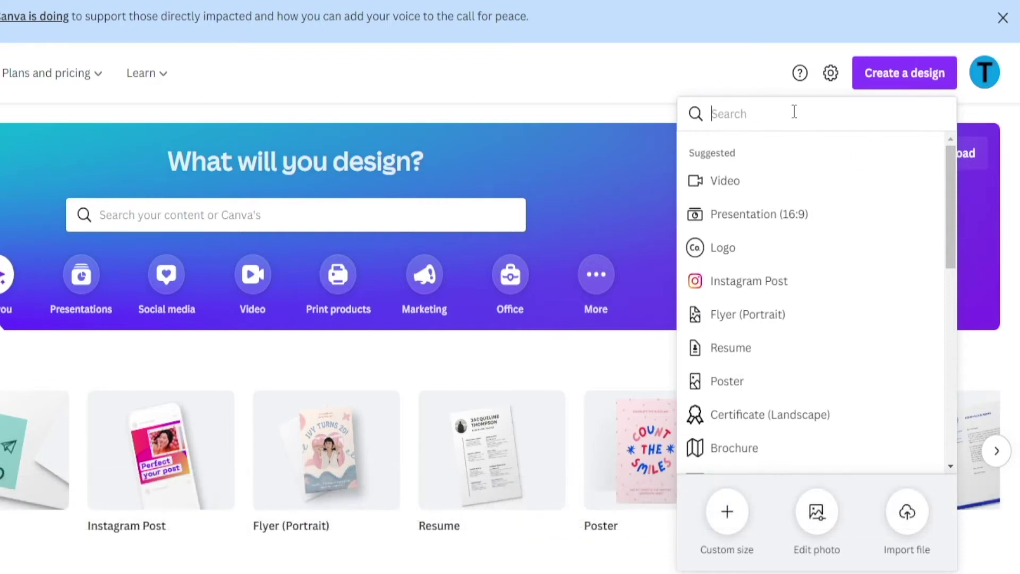
left_click(726, 523)
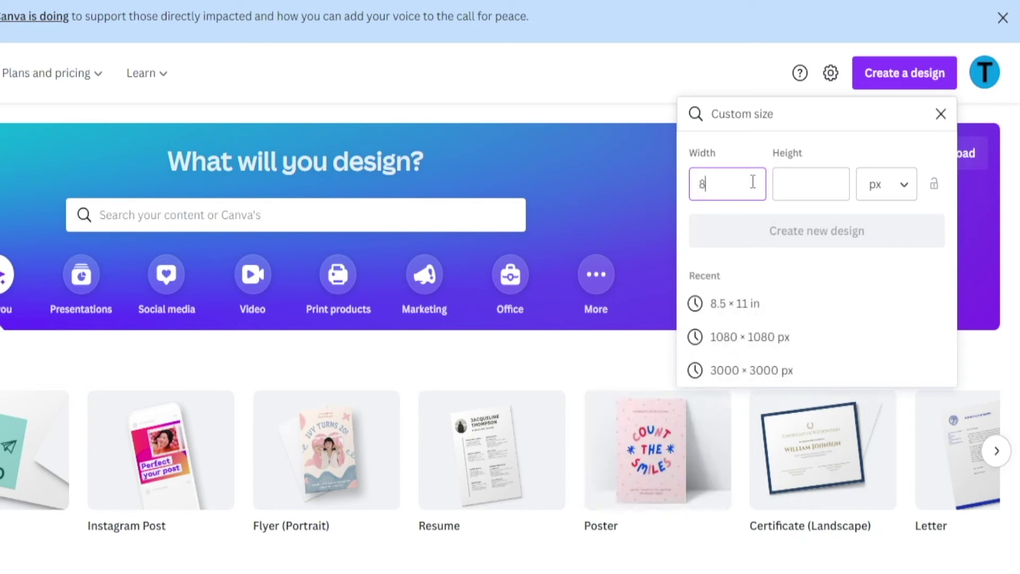
key("Tab")
left_click(861, 184)
left_click(884, 264)
left_click(699, 340)
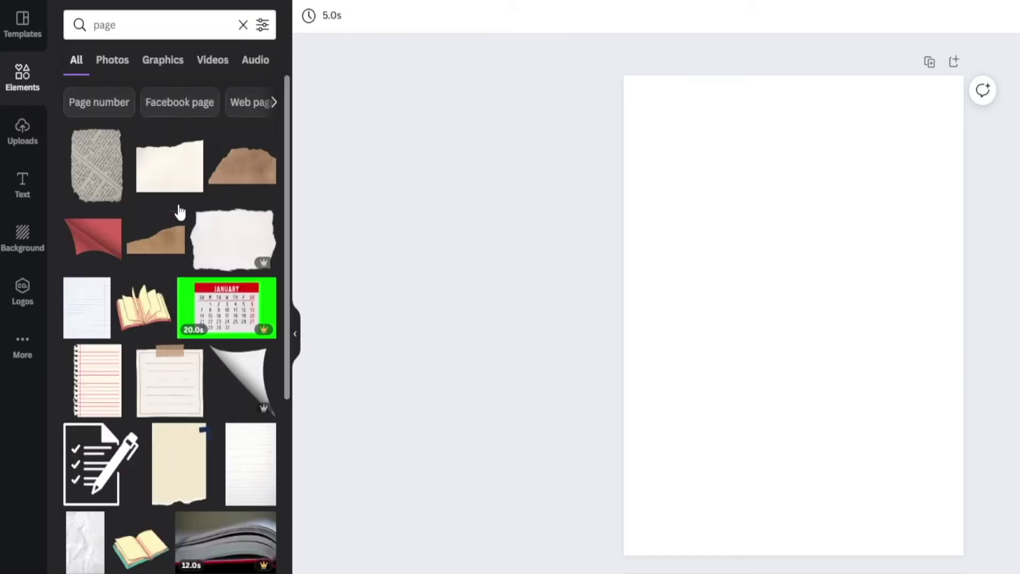
Step: Add the lined notebook-paper graphic from the 'page' results and resize it to fill the page
scroll(192, 194, "down", 10)
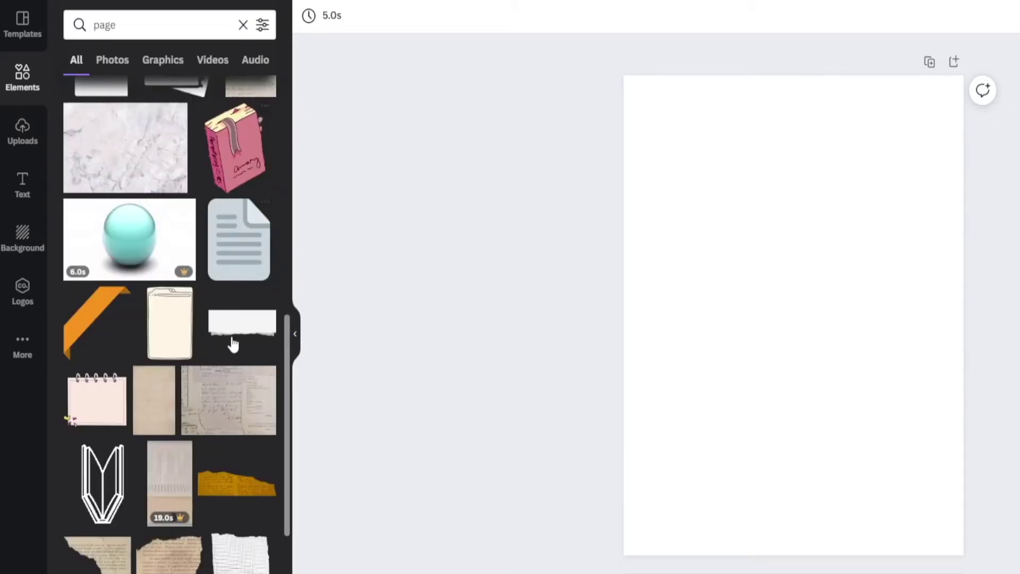
scroll(234, 346, "up", 12)
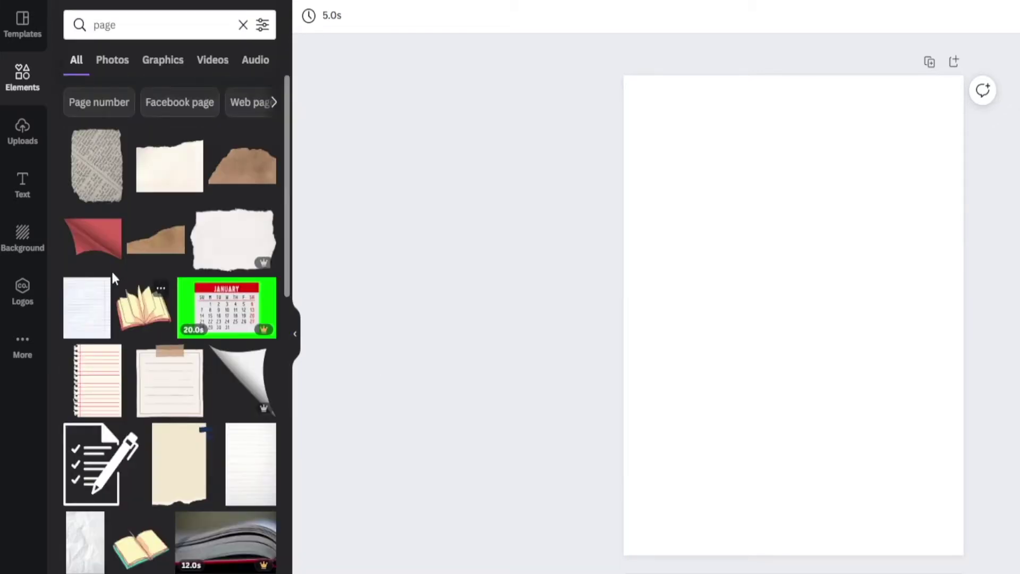
left_click(104, 412)
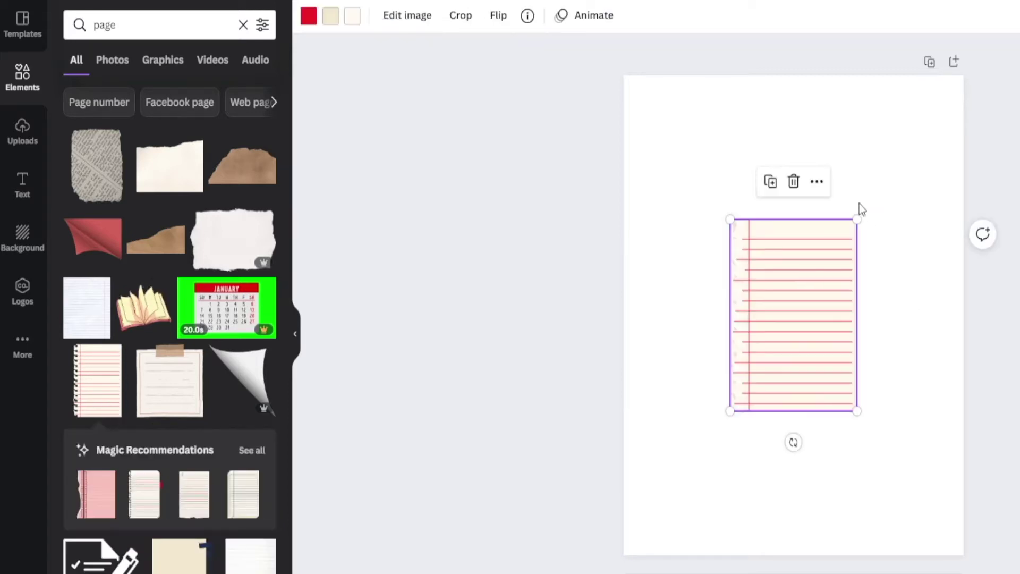
left_click_drag(857, 219, 848, 365)
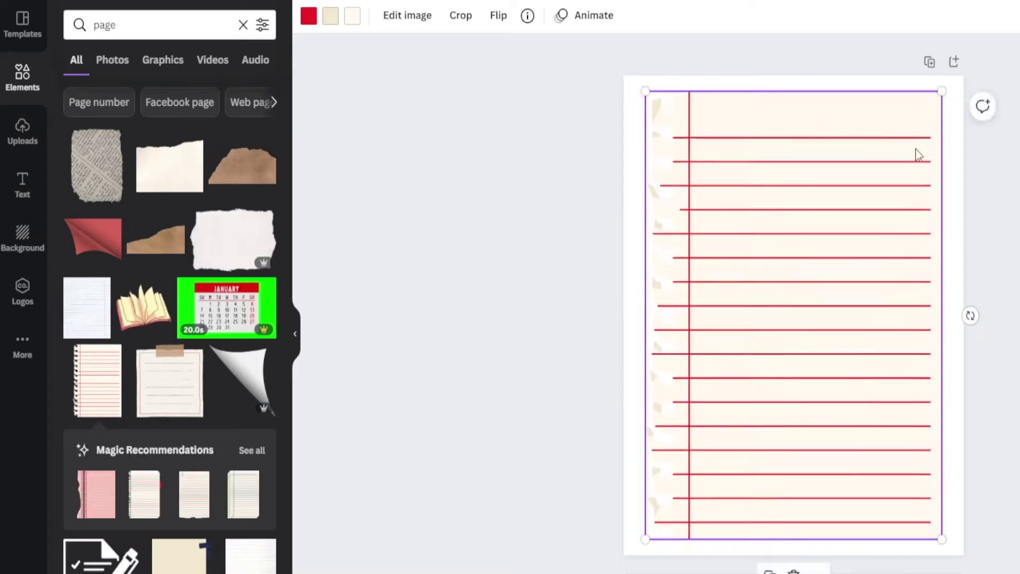
left_click_drag(940, 92, 910, 133)
key("Escape")
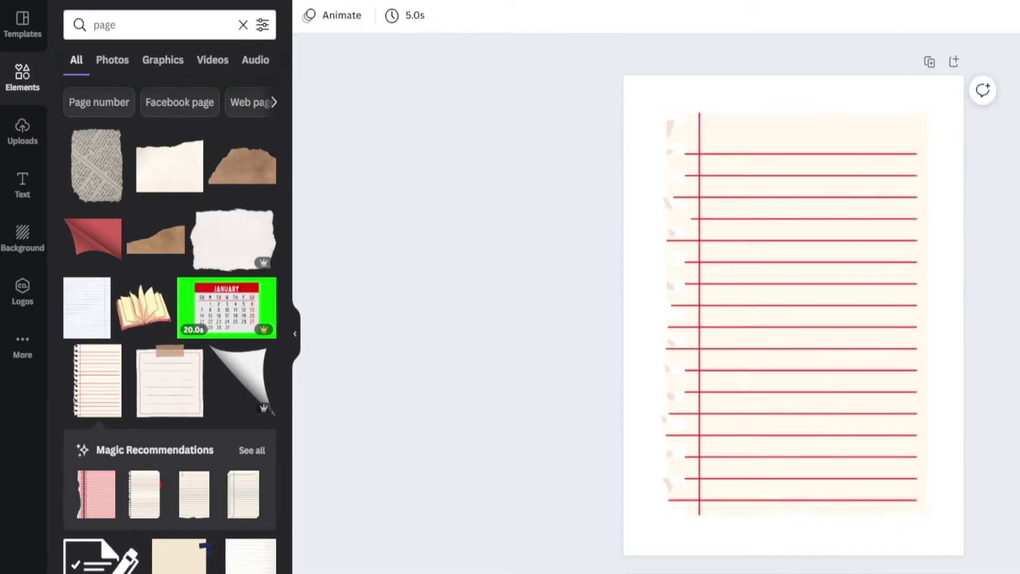
Step: Turn the notebook paper's red lines black
left_click(874, 242)
left_click(309, 16)
left_click(77, 230)
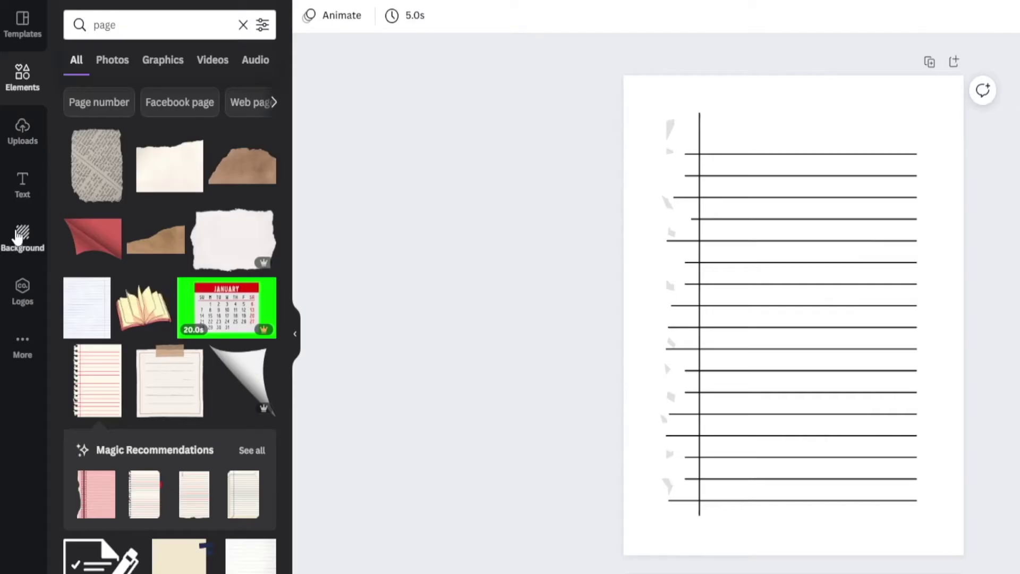
Step: Set a dark wood texture from a 'wooden' search as the page background
left_click(19, 238)
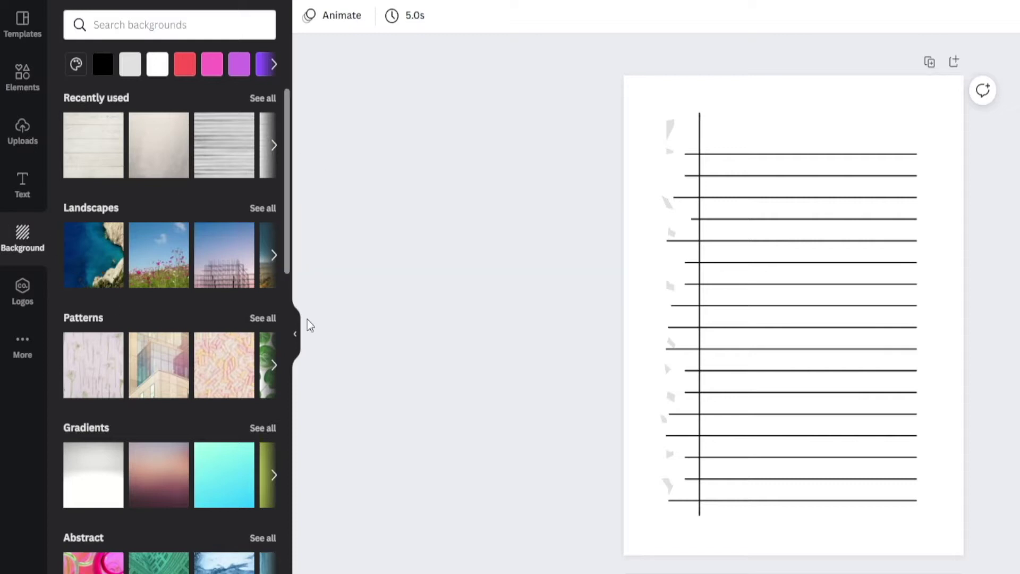
type("wooden")
key("Return")
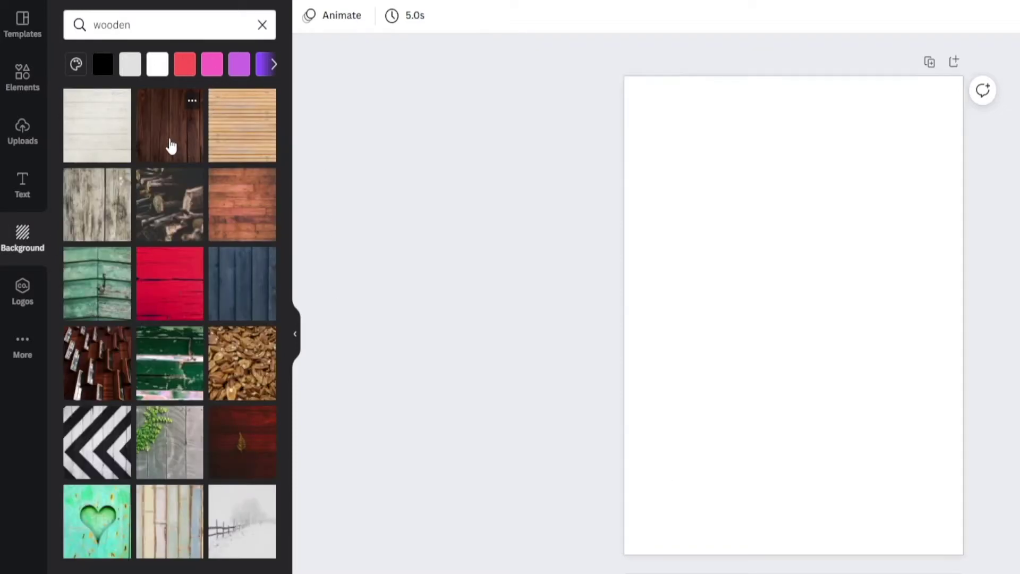
left_click(175, 147)
key("Escape")
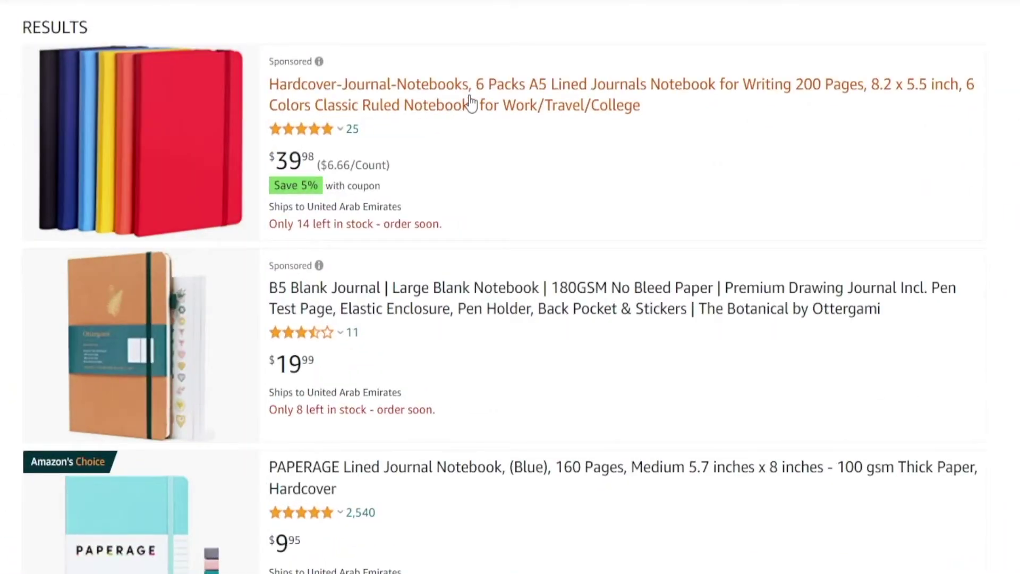
Step: Scroll through Amazon's search results for journals
scroll(819, 53, "down", 3)
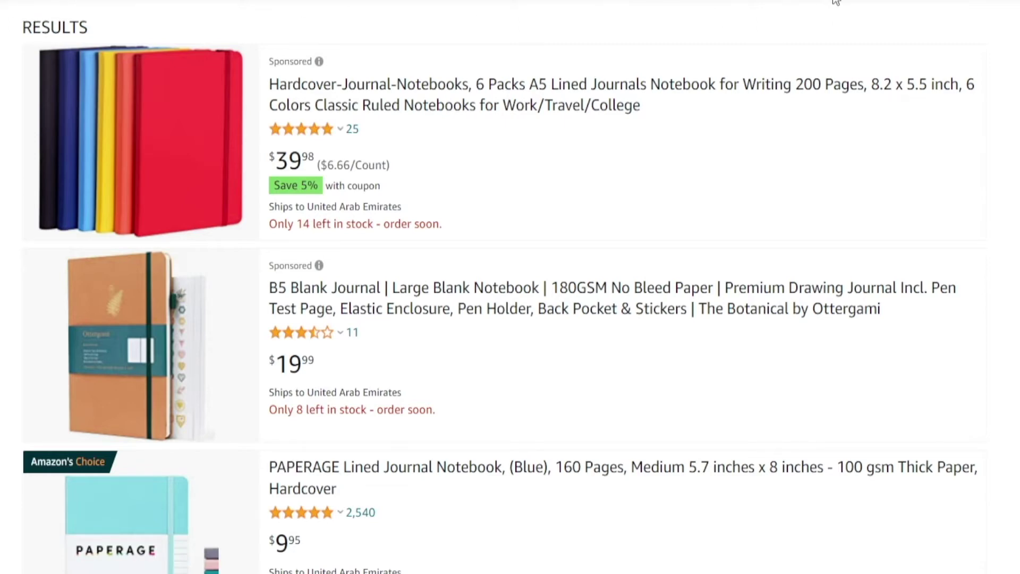
scroll(836, 2, "down", 20)
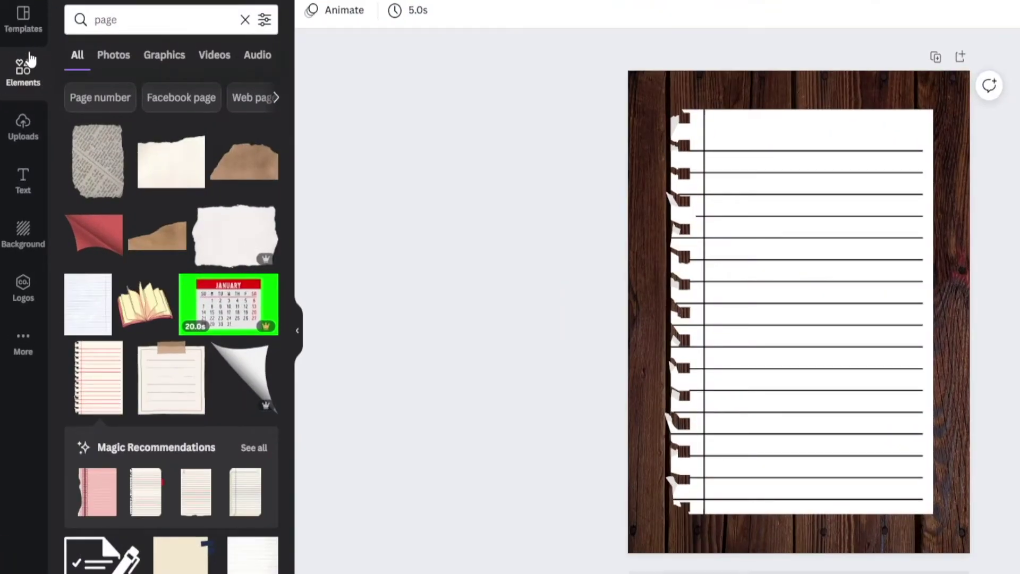
Step: Add bookmark graphics from a 'bookmark' search and send them behind the notebook paper
left_click_drag(136, 16, 90, 21)
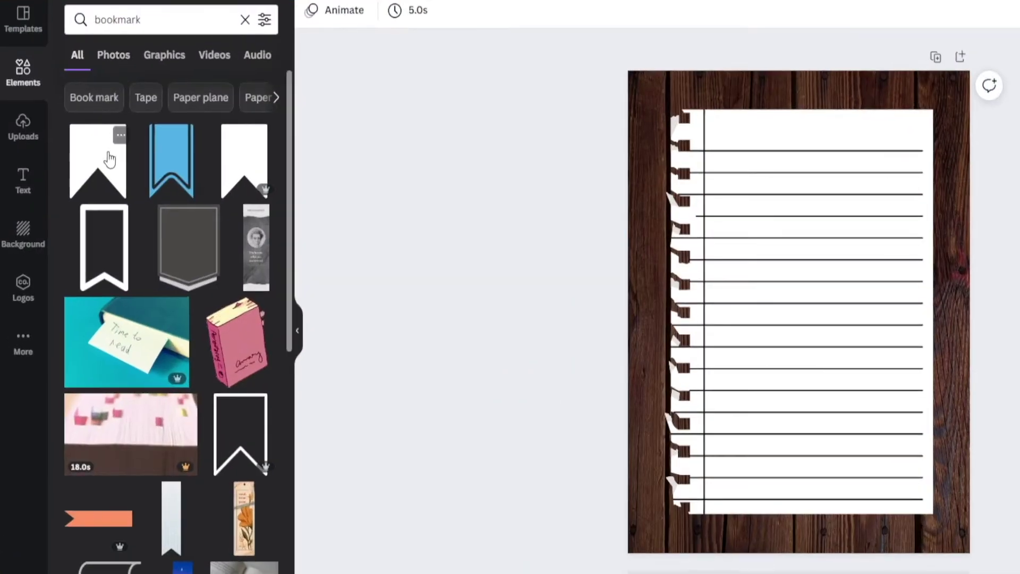
left_click(110, 159)
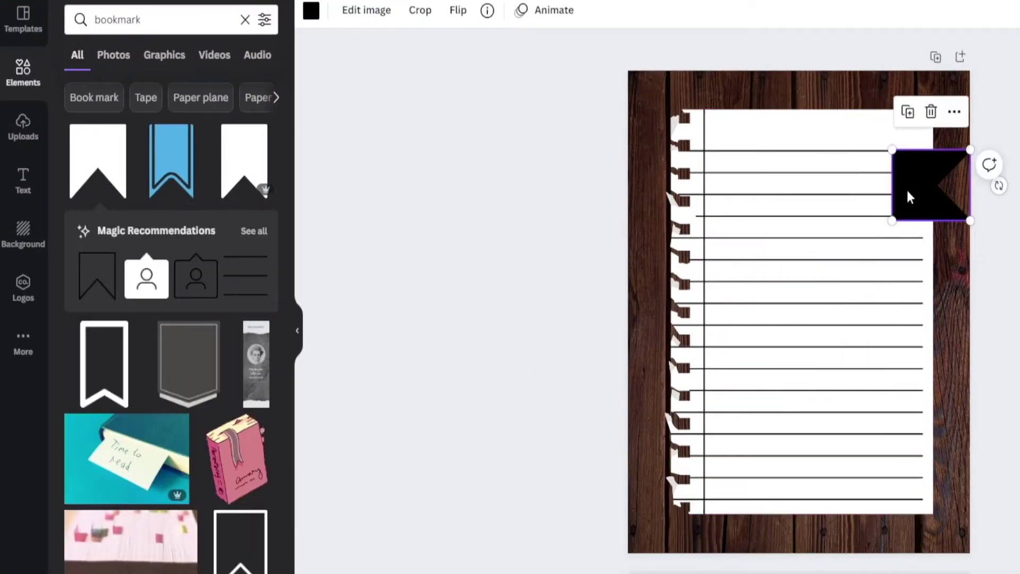
right_click(910, 197)
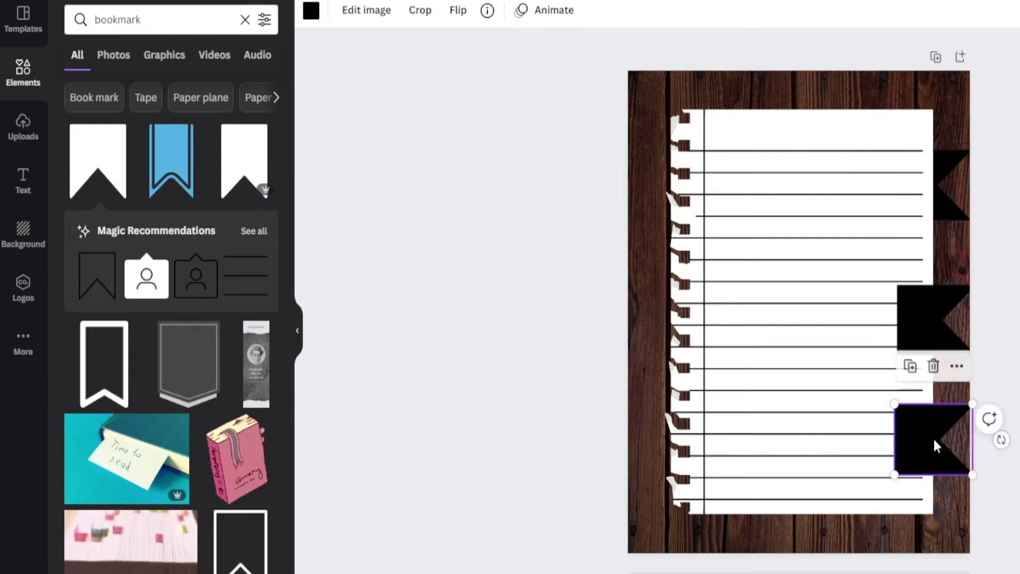
right_click(914, 435)
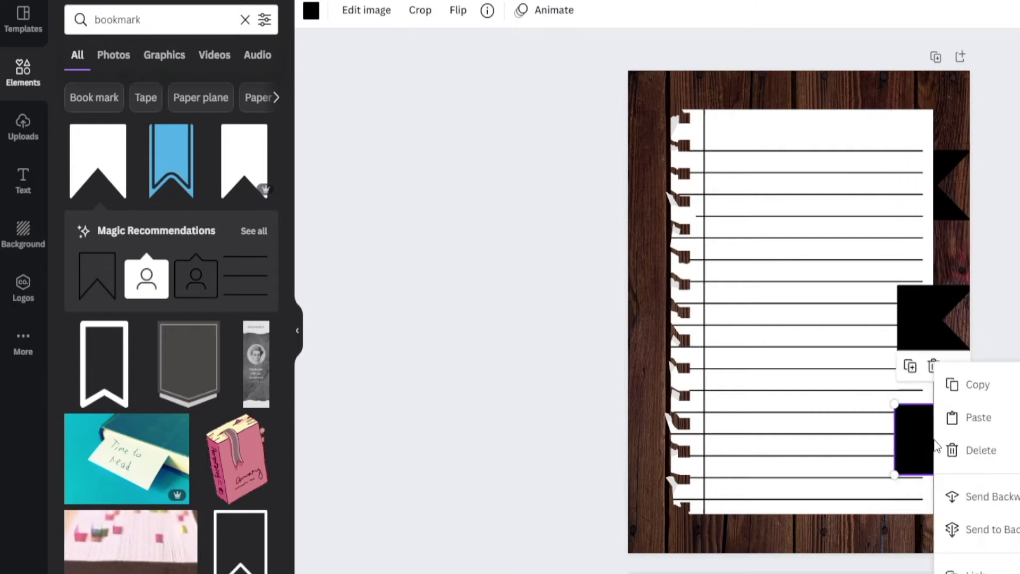
left_click(1000, 499)
left_click(929, 326)
right_click(929, 325)
left_click(978, 455)
left_click(948, 194)
Step: Make the top bookmark bright red and shift the paper and bookmarks slightly left
left_click(311, 16)
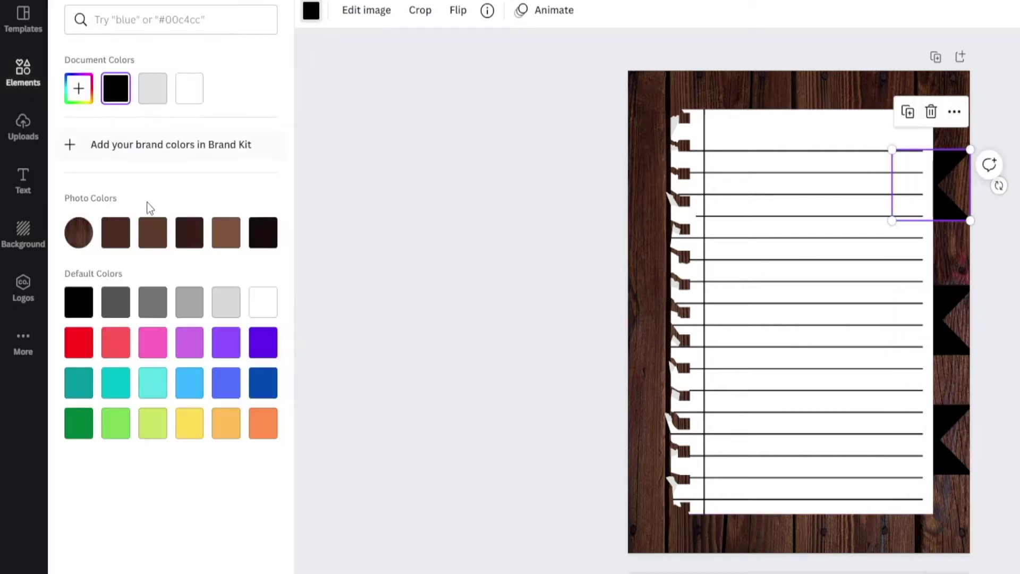
left_click(85, 348)
left_click(921, 291)
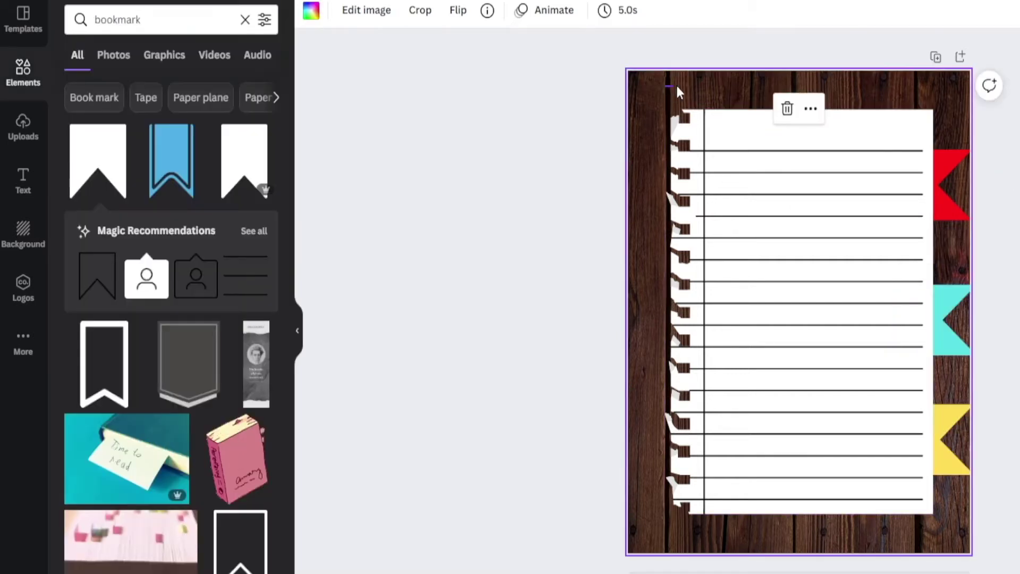
left_click_drag(685, 93, 962, 494)
left_click_drag(945, 440, 928, 441)
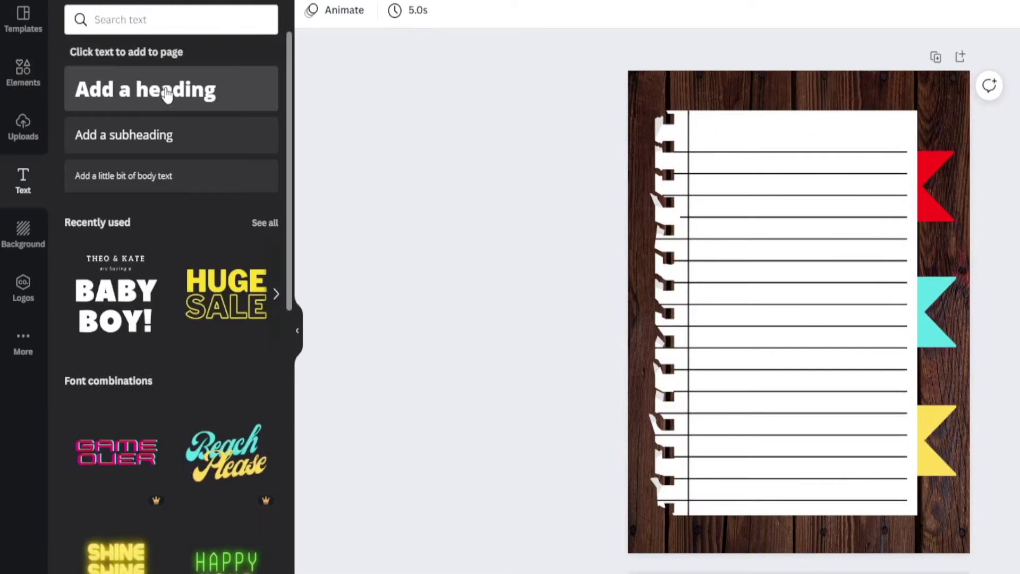
Step: Add a 'PERSONAL' heading and place it on the paper's top line
left_click(167, 94)
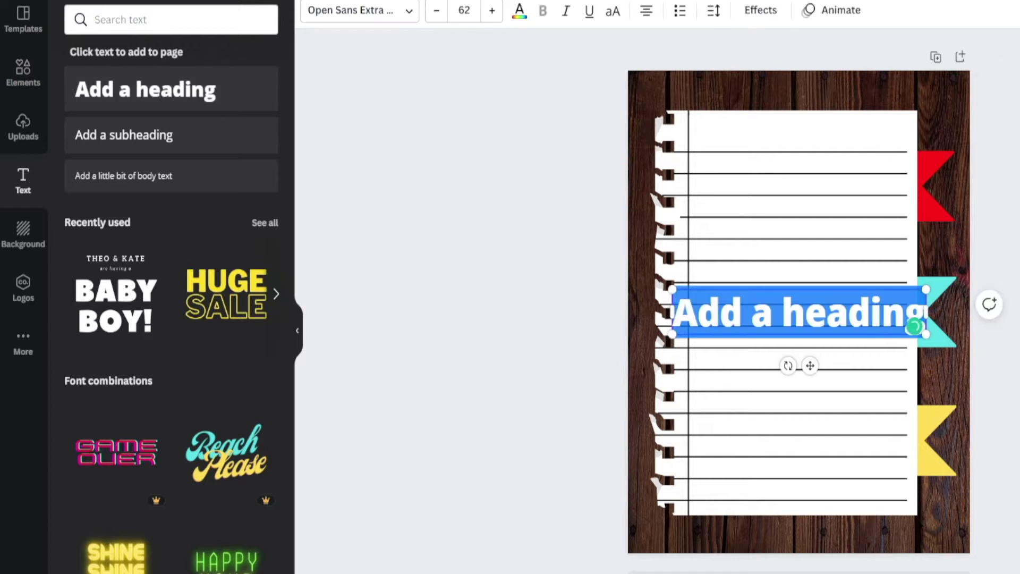
type("PERSONAL")
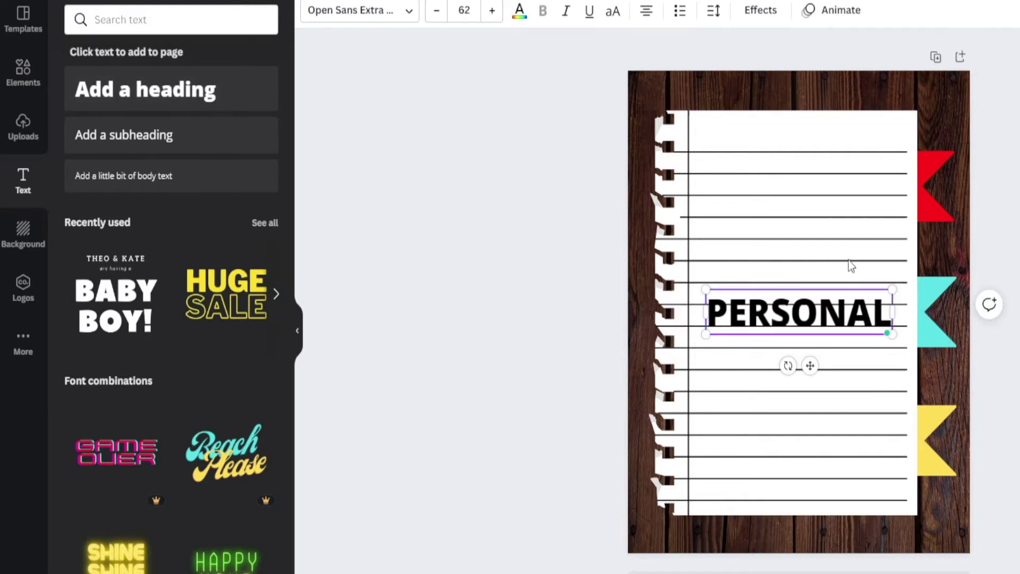
left_click_drag(820, 308, 819, 135)
Step: Apply a Shadow effect to the PERSONAL heading and adjust its shadow colour
left_click(796, 133)
left_click(761, 12)
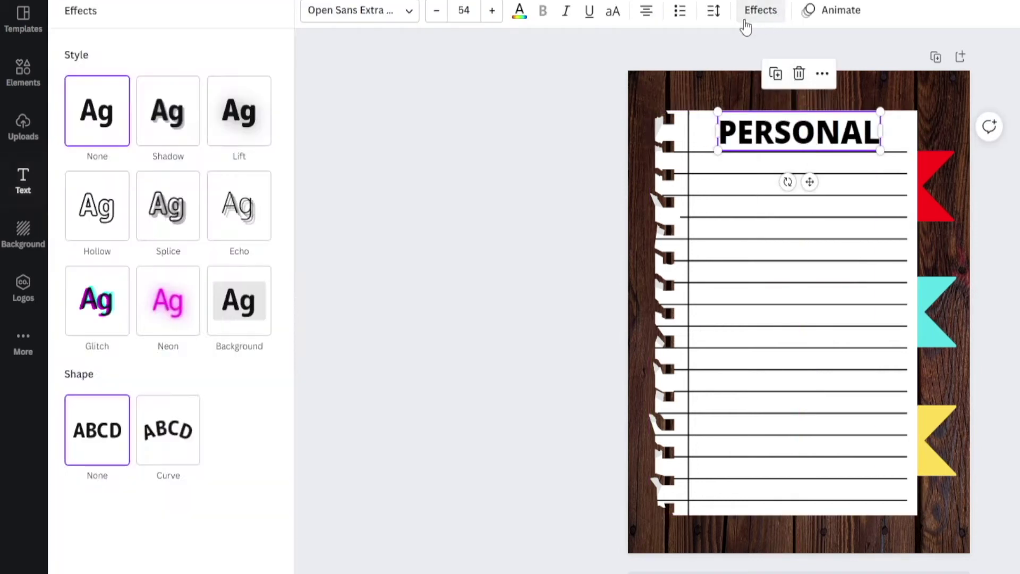
left_click(197, 141)
left_click(519, 11)
left_click(402, 156)
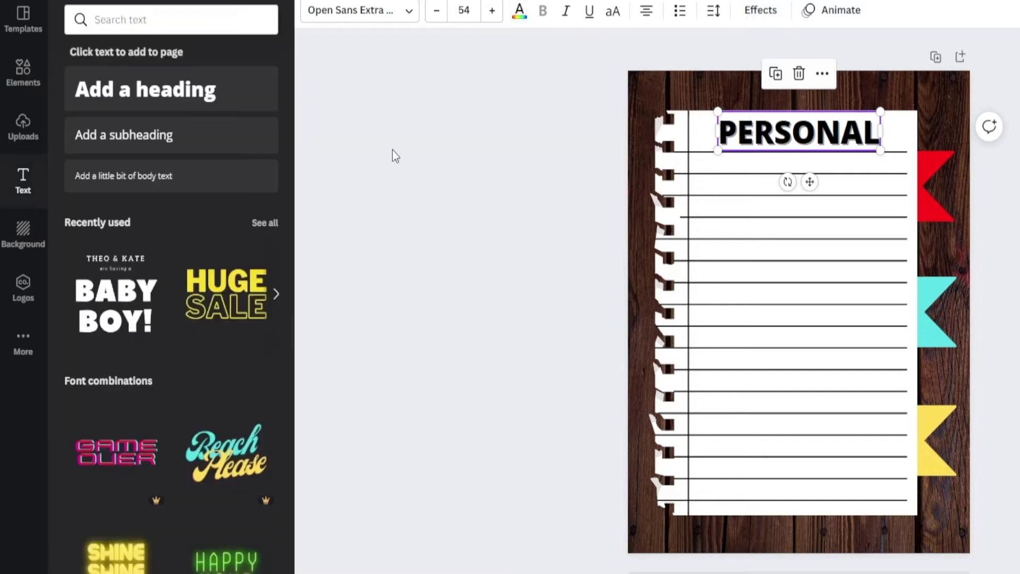
left_click(402, 156)
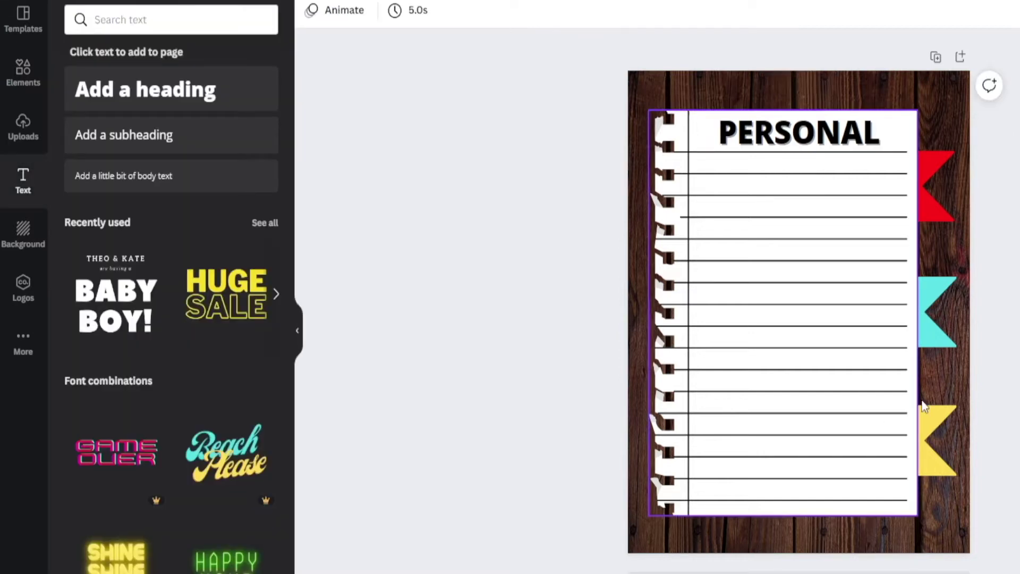
Step: Duplicate the PERSONAL page and retitle the copy 'WORK'
left_click(935, 59)
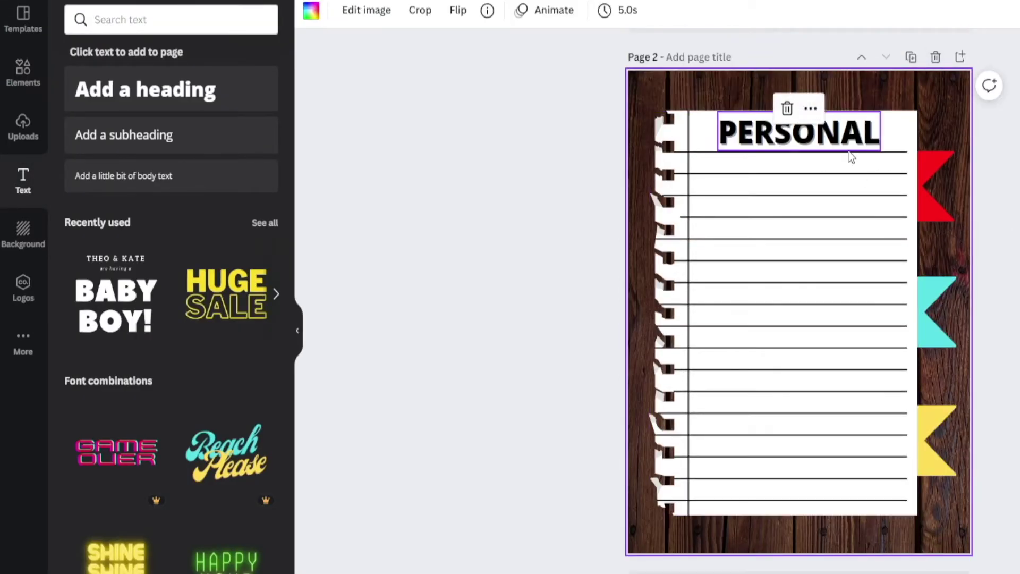
left_click(857, 137)
double_click(821, 133)
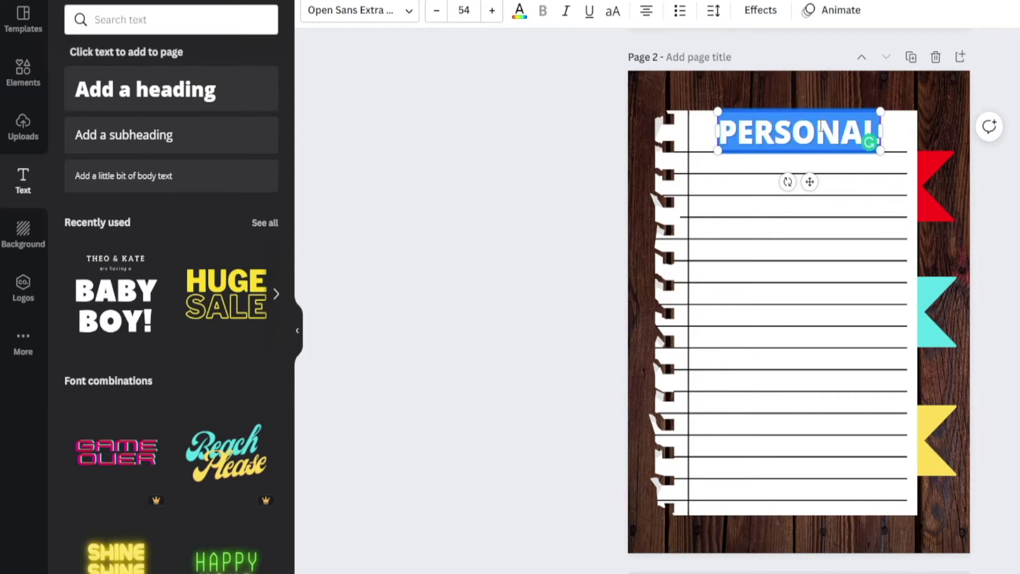
type("WORK")
left_click(866, 146)
left_click(914, 58)
left_click(817, 145)
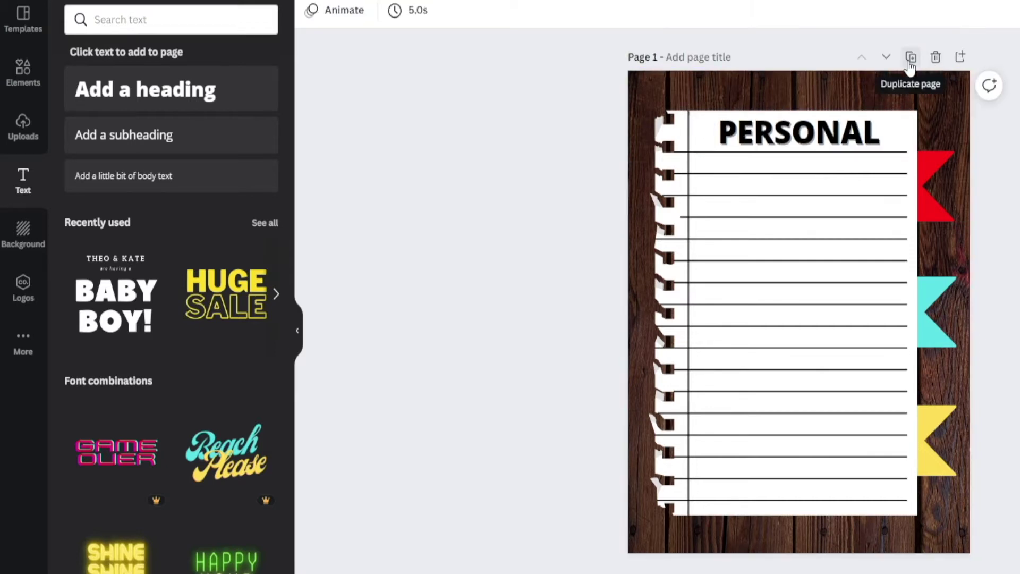
Step: Add seven more copies of the PERSONAL page
left_click(911, 57)
left_click(912, 57)
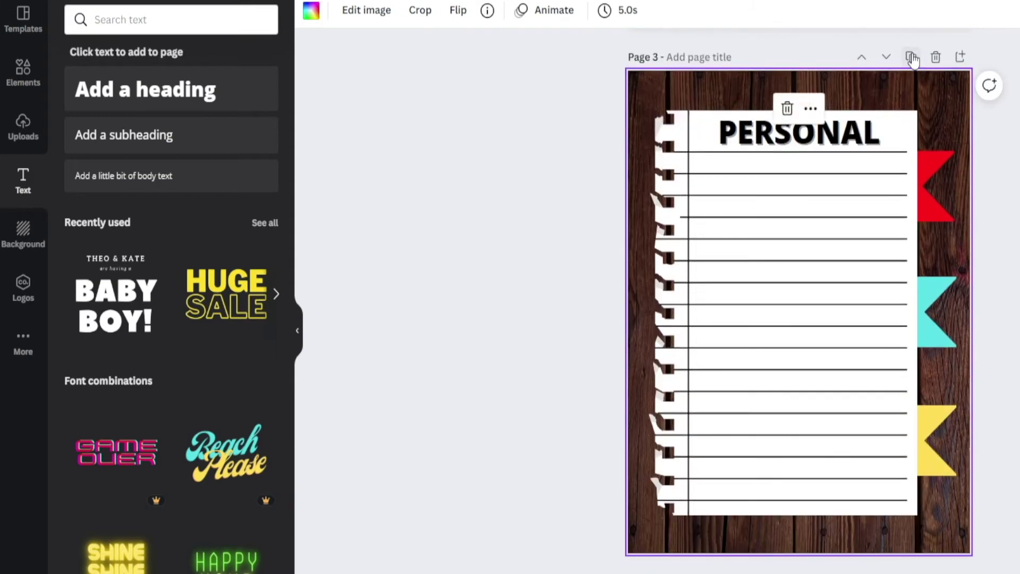
left_click(912, 57)
left_click(912, 57)
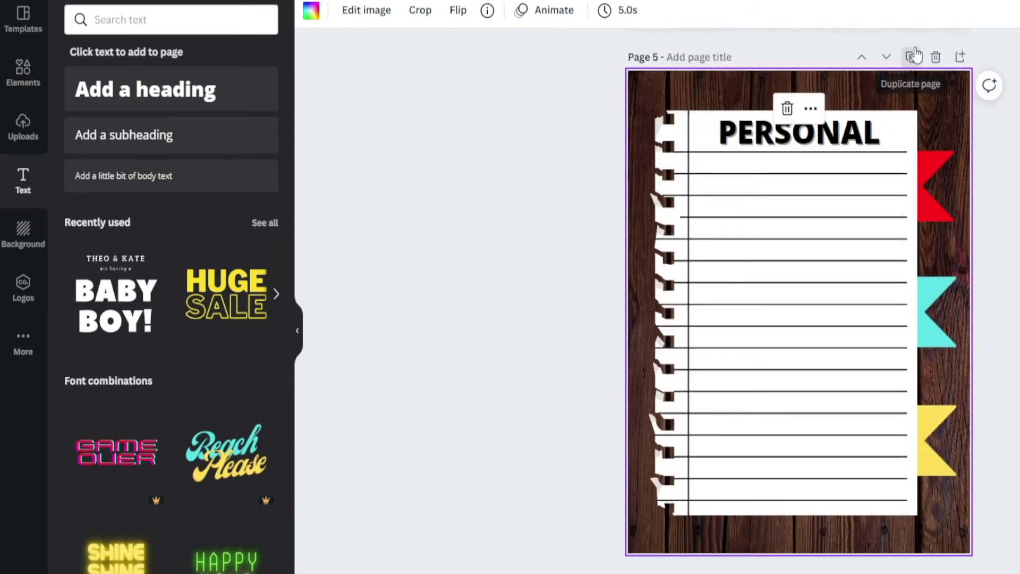
left_click(911, 56)
left_click(911, 56)
left_click(912, 56)
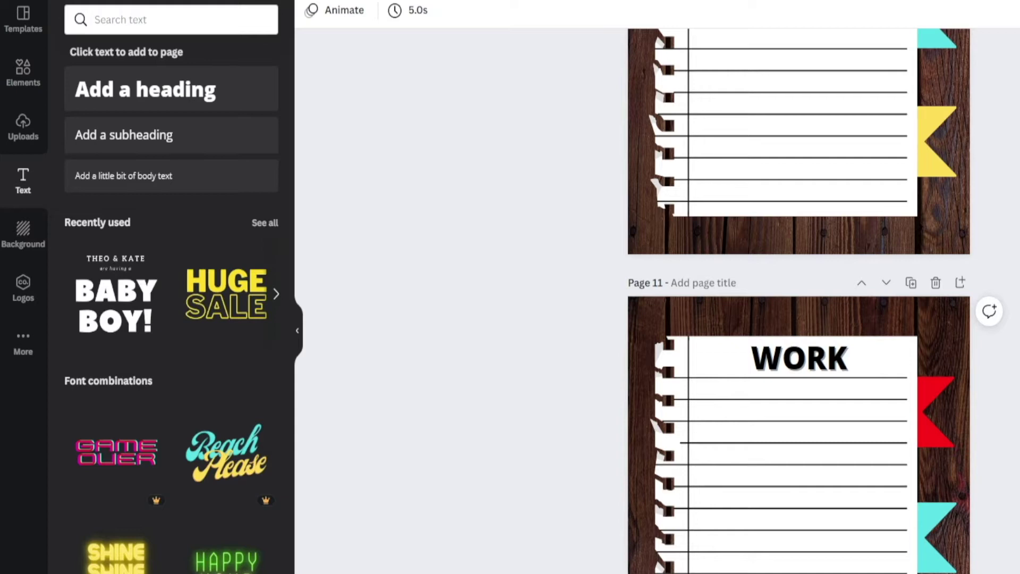
Step: Add further copies of the WORK and FUTURE PLANS pages
scroll(930, 245, "down", 1)
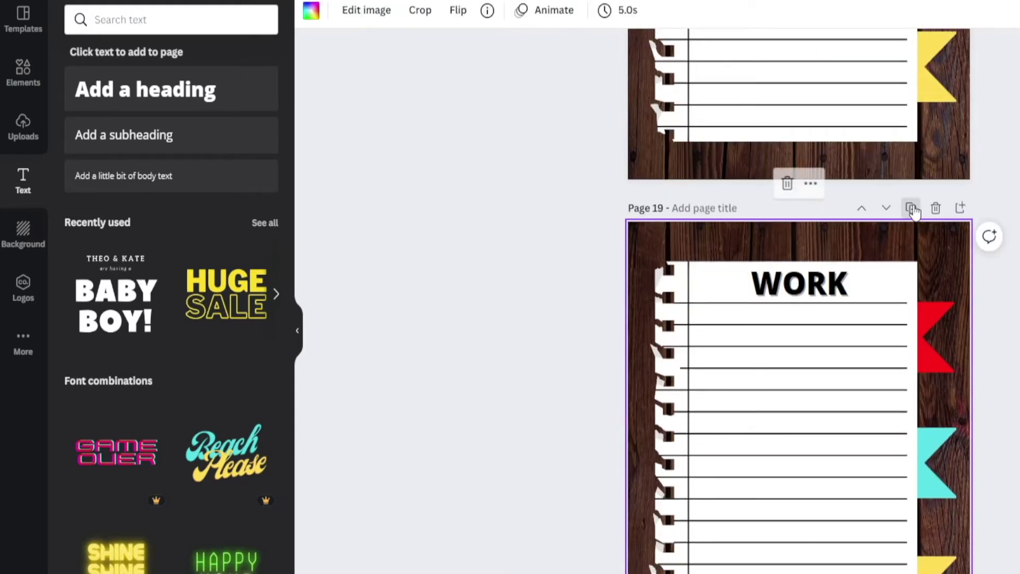
left_click(911, 208)
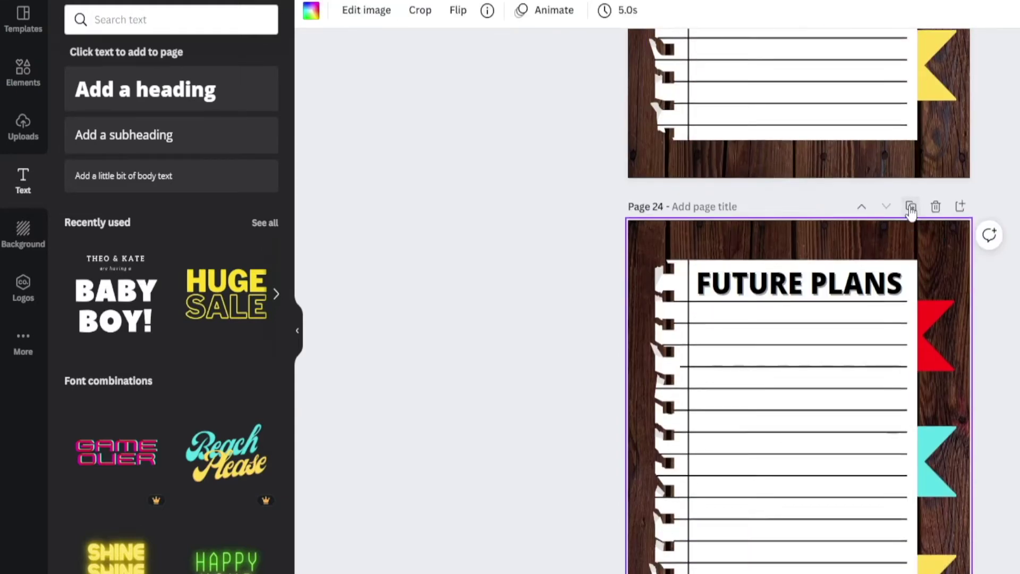
left_click(912, 208)
left_click(912, 208)
left_click(910, 207)
left_click(910, 209)
left_click(910, 208)
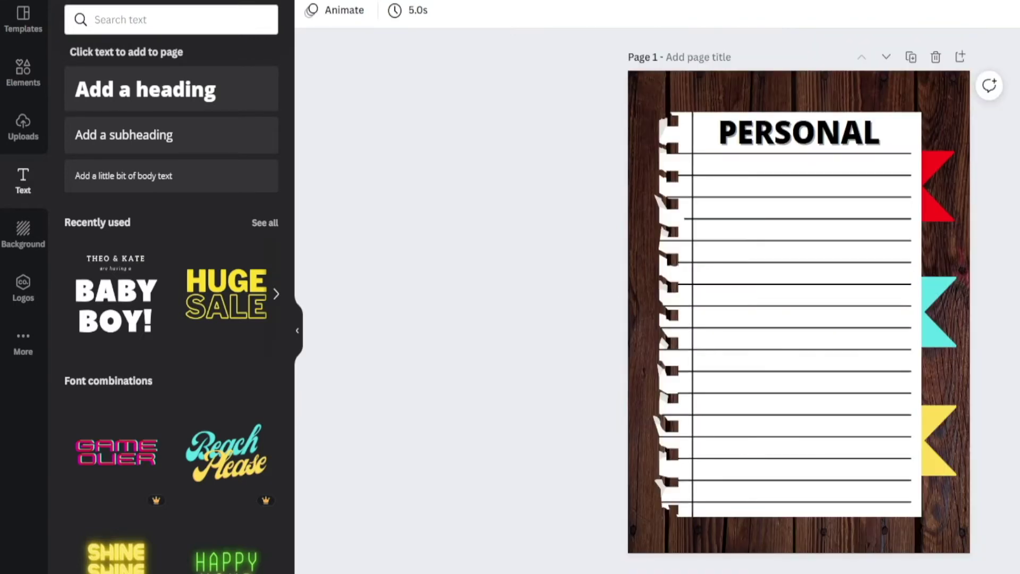
Step: Add the DAILY PLANNER title to the leather cover page
scroll(798, 300, "down", 15)
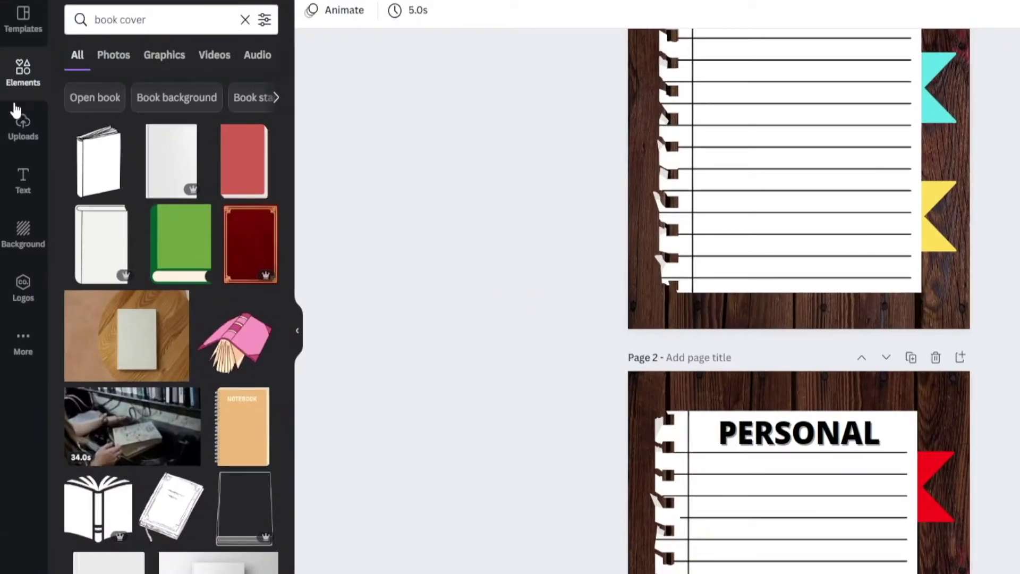
scroll(219, 133, "down", 3)
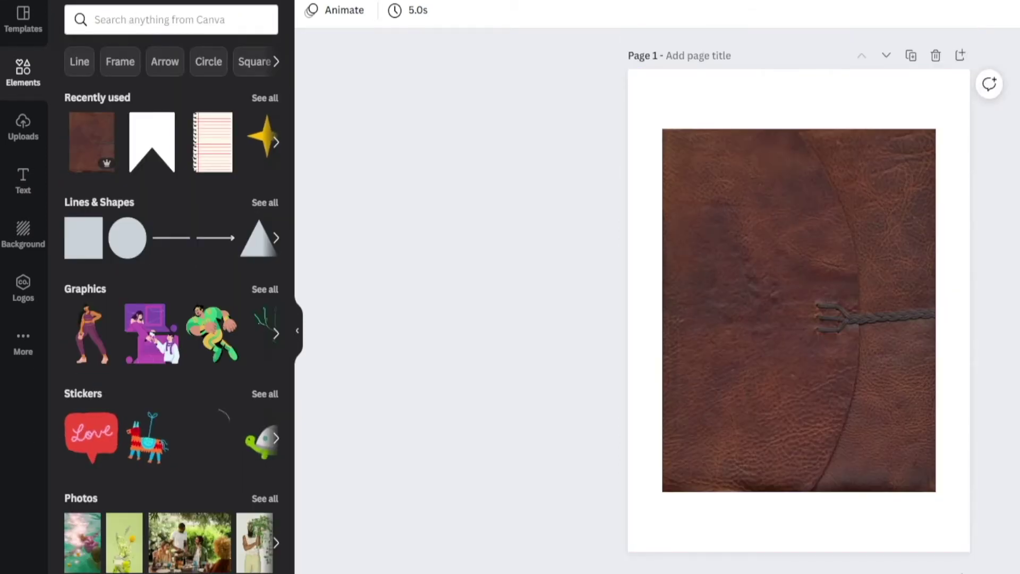
left_click(21, 177)
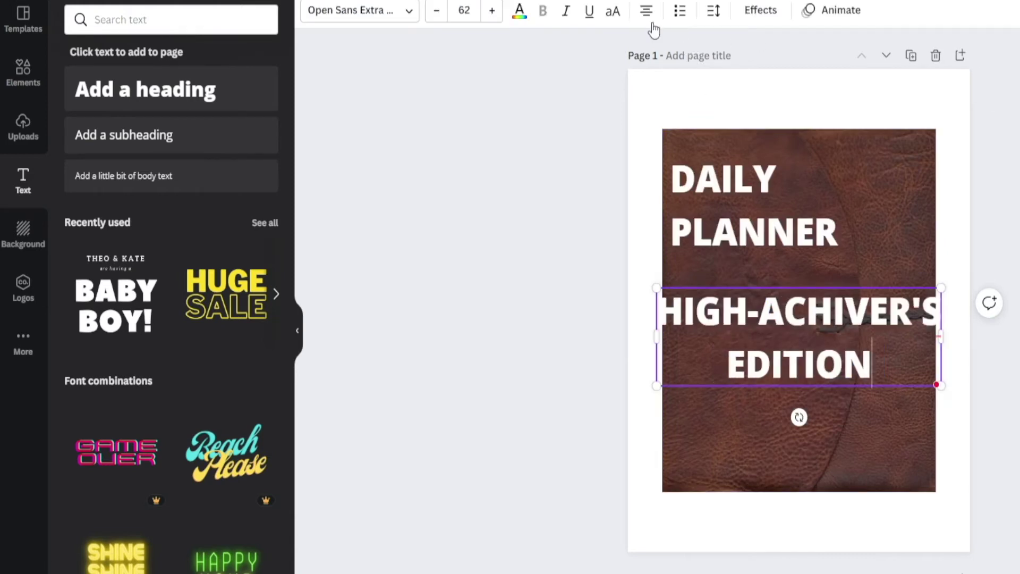
key("ctrl+a")
Step: Left-align the HIGH-ACHIVER'S EDITION subtitle, shrink it to 36.1 and place it under PLANNER
left_click(652, 24)
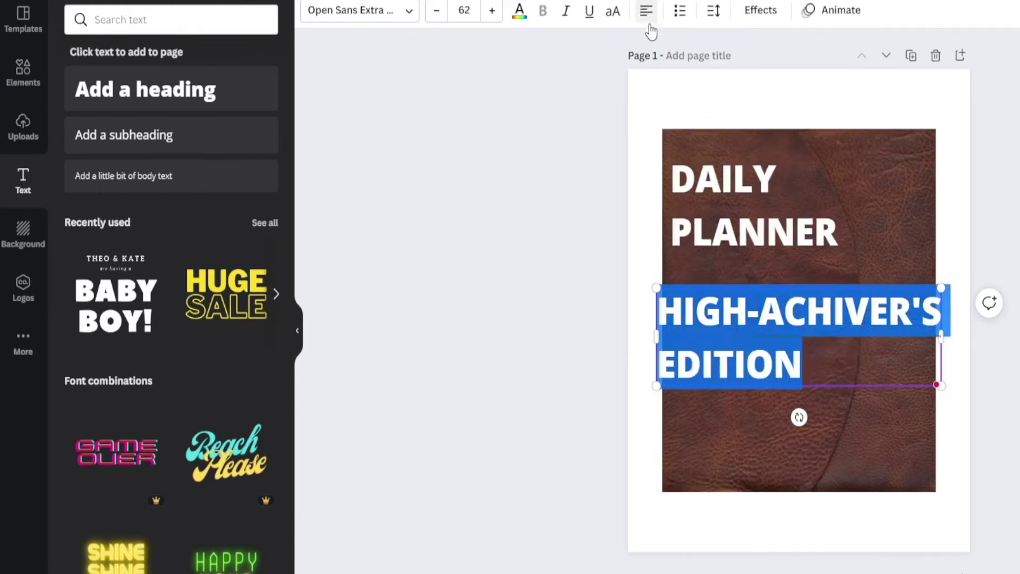
left_click_drag(940, 385, 823, 342)
left_click_drag(720, 301, 734, 270)
Step: Add a shadow effect to the HIGH-ACHIVER'S EDITION subtitle on the leather cover
left_click(853, 187)
mouse_move(744, 412)
left_mouse_down()
mouse_move(746, 328)
mouse_move(739, 410)
left_mouse_up()
left_click(755, 282)
left_click(760, 9)
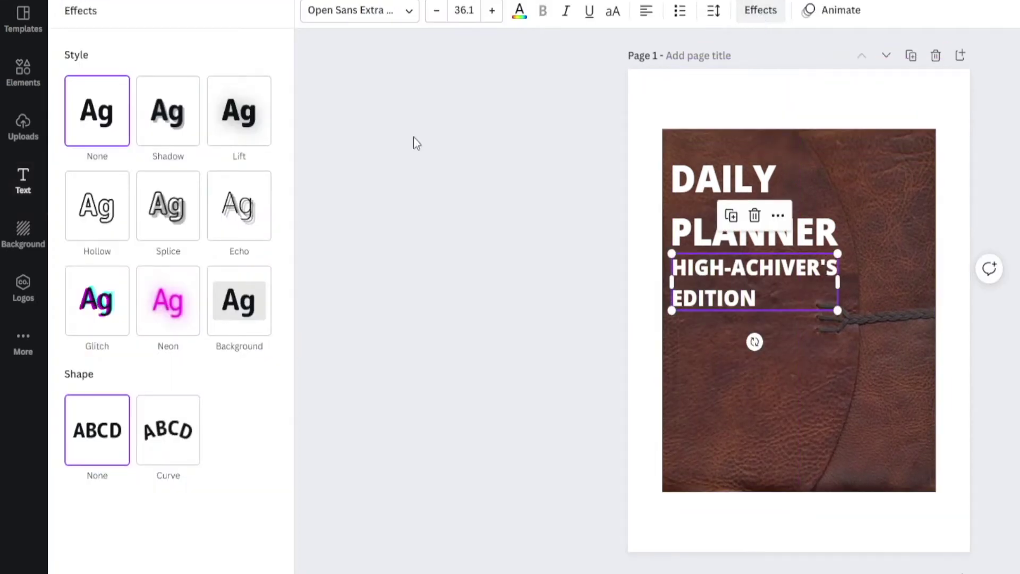
left_click(150, 132)
Step: Try a black rounded background behind DAILY PLANNER, then apply the white wooden page background
key("Tab")
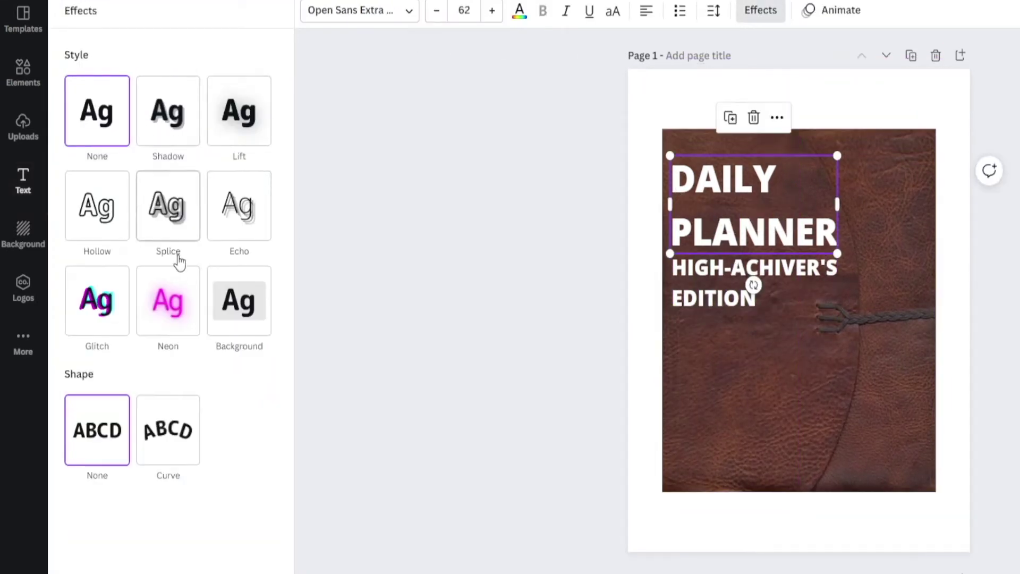
left_click(219, 298)
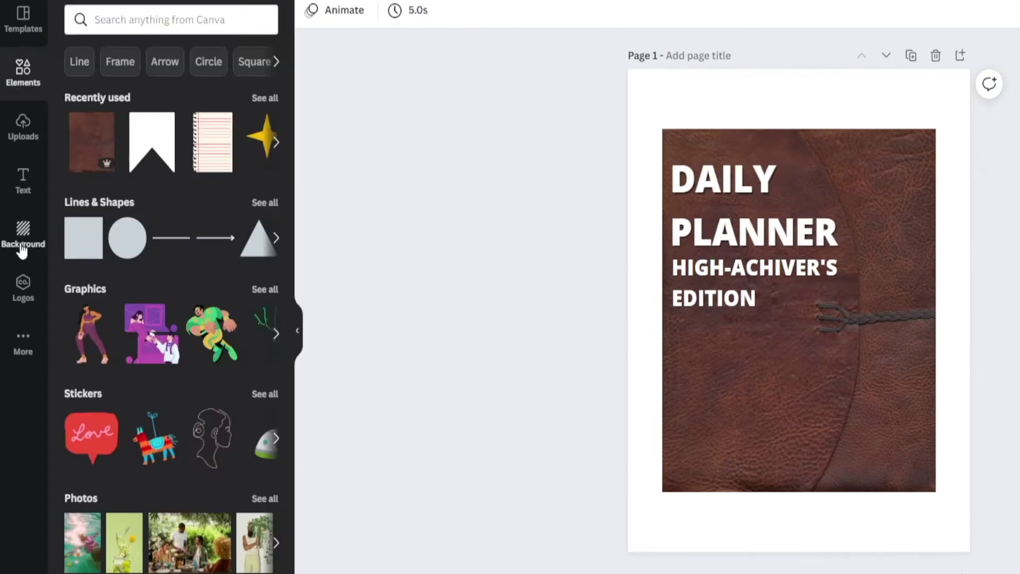
left_click(23, 247)
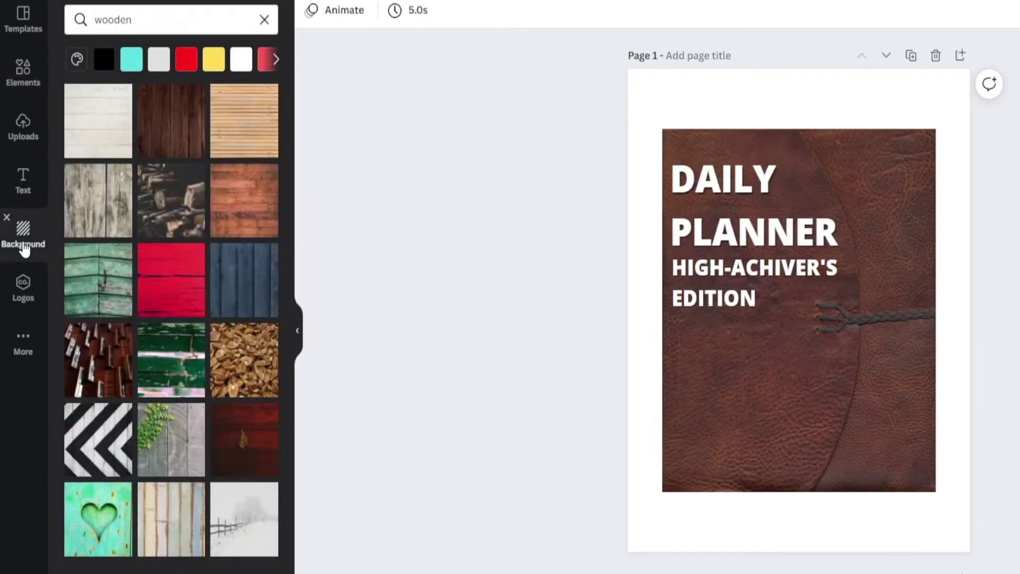
left_click(81, 139)
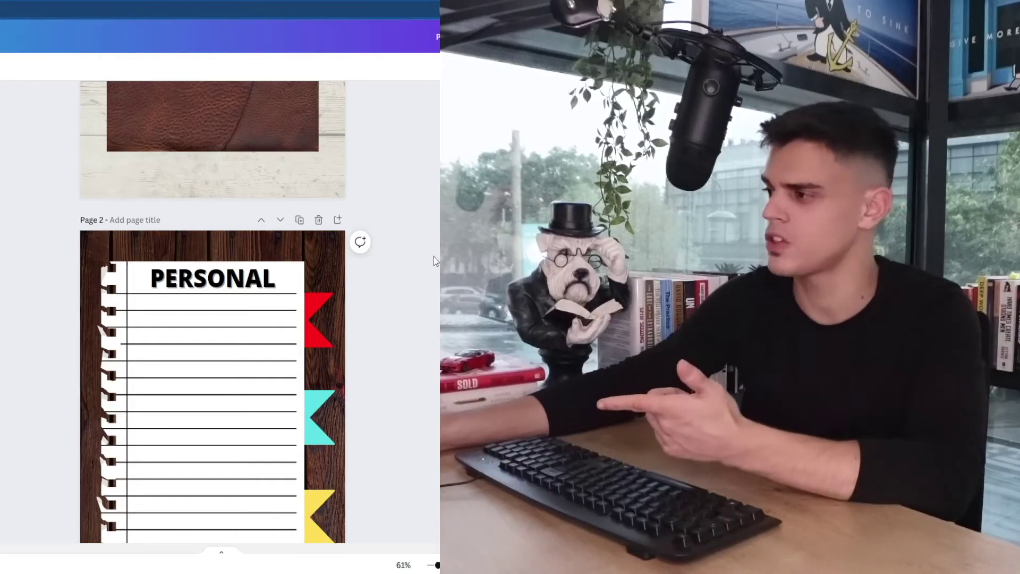
Step: Link the teal bookmark flag on page 2 to page 11
scroll(426, 260, "down", 5)
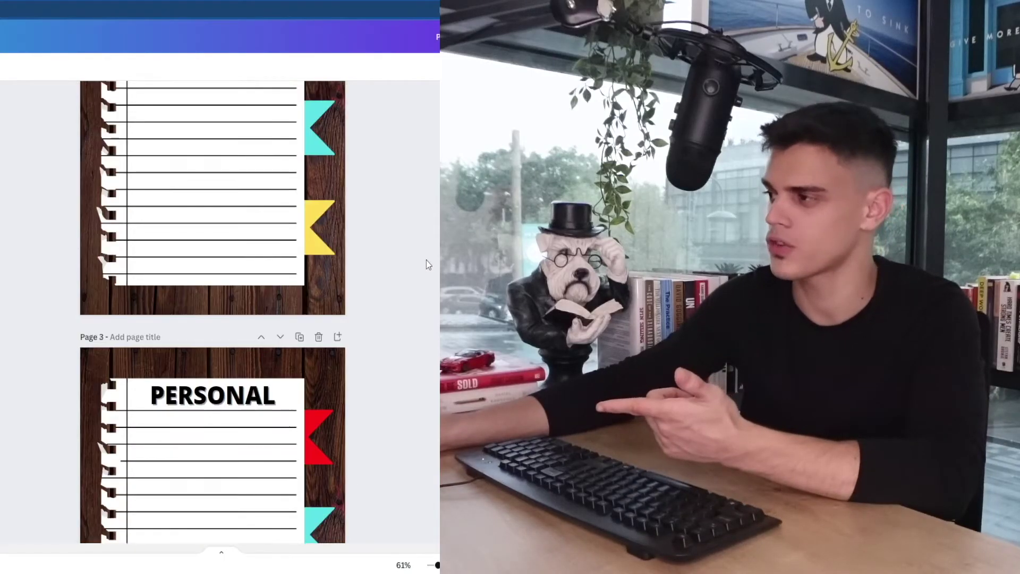
scroll(426, 260, "down", 8)
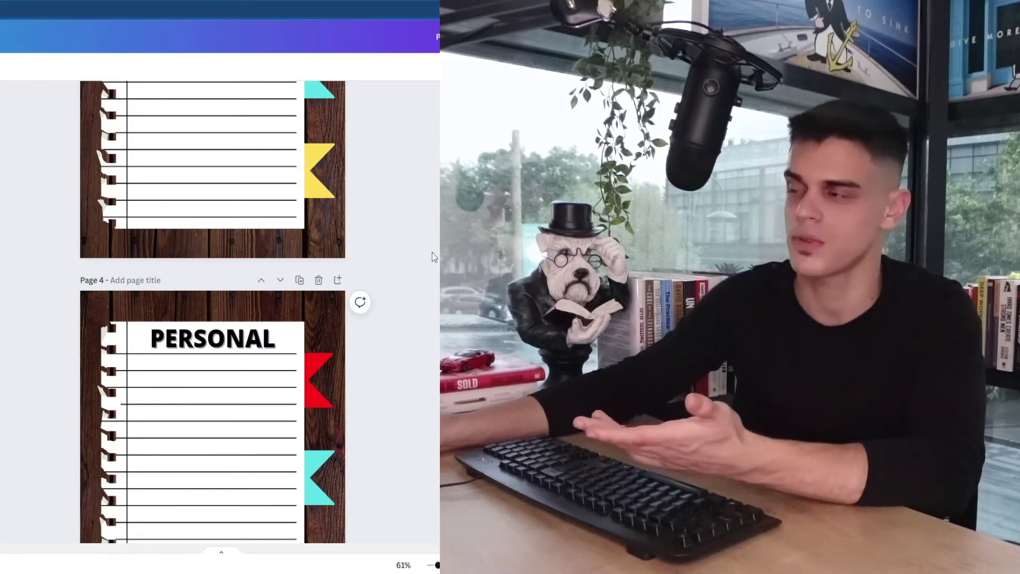
scroll(432, 255, "up", 5)
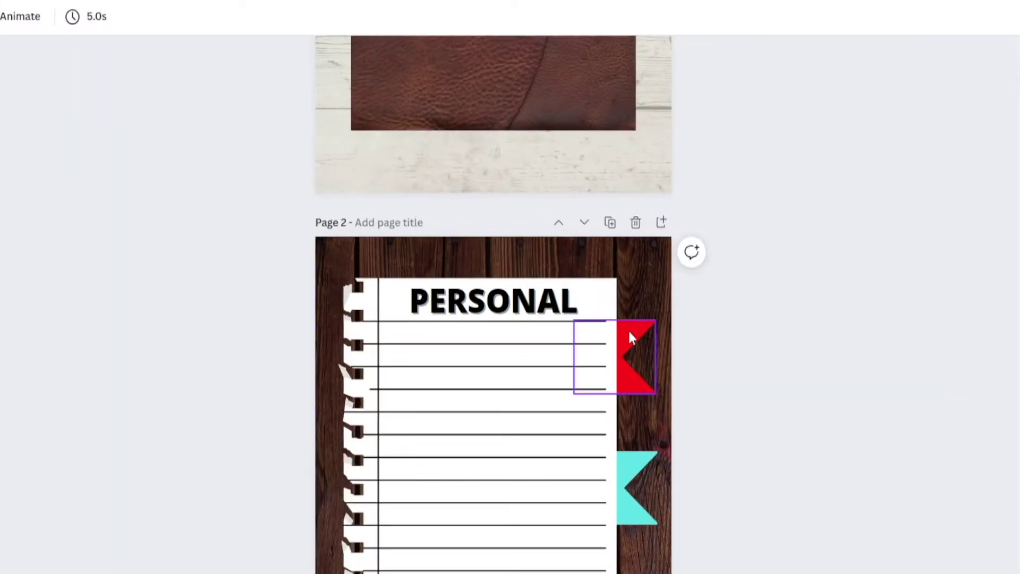
left_click(629, 481)
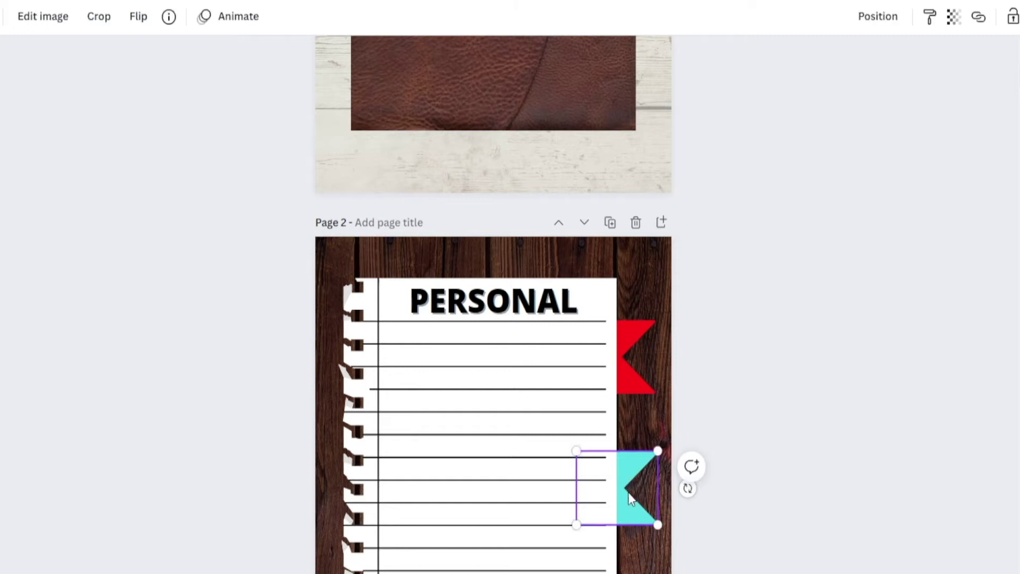
left_click(642, 413)
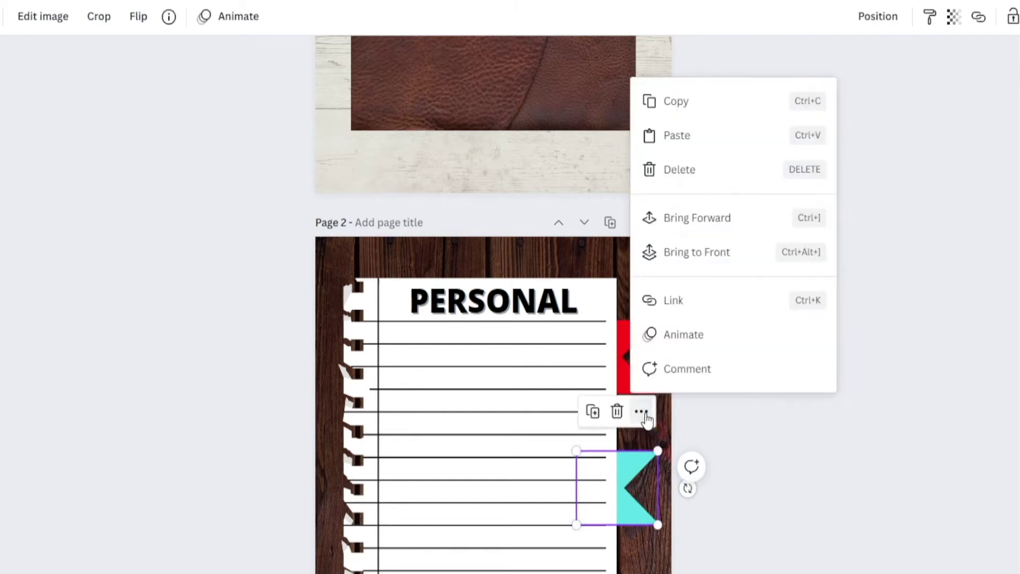
left_click(699, 315)
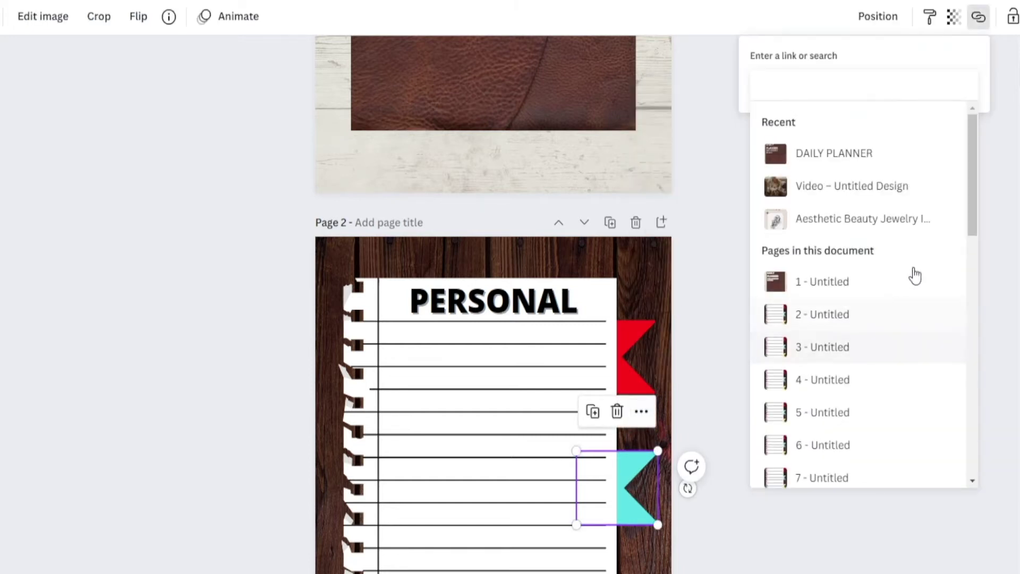
scroll(920, 287, "down", 8)
scroll(526, 372, "down", 20)
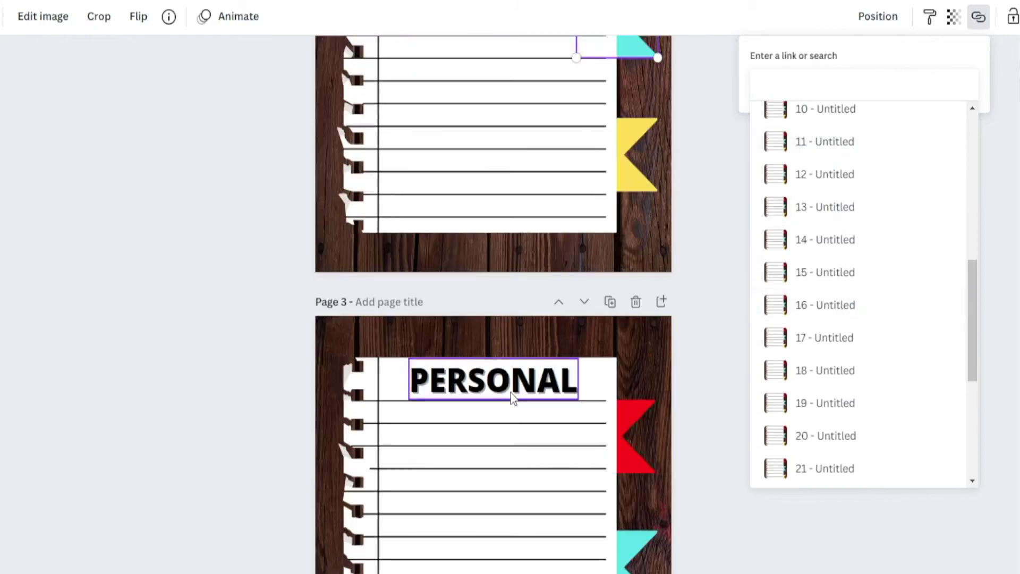
scroll(539, 340, "down", 20)
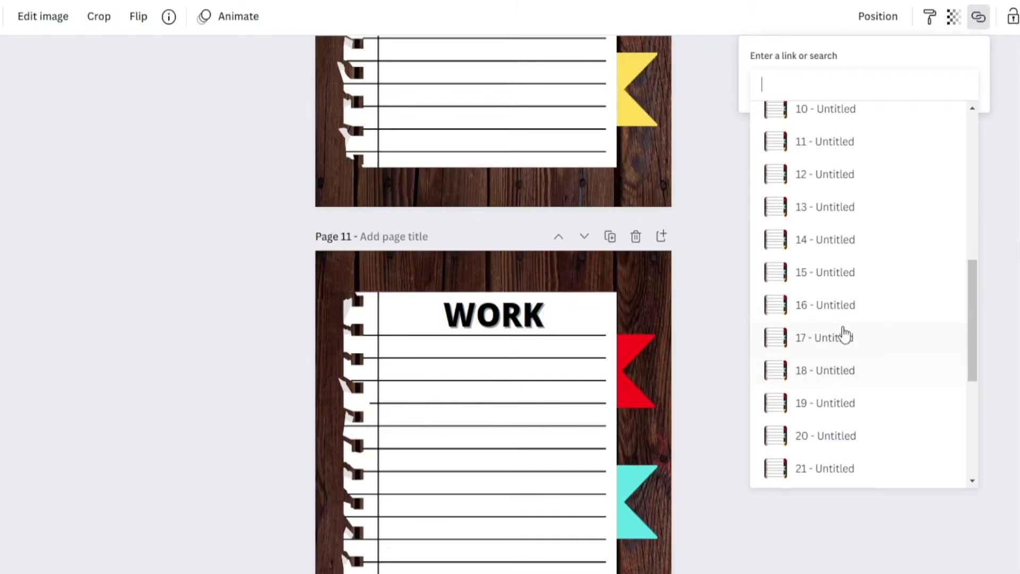
left_click(843, 148)
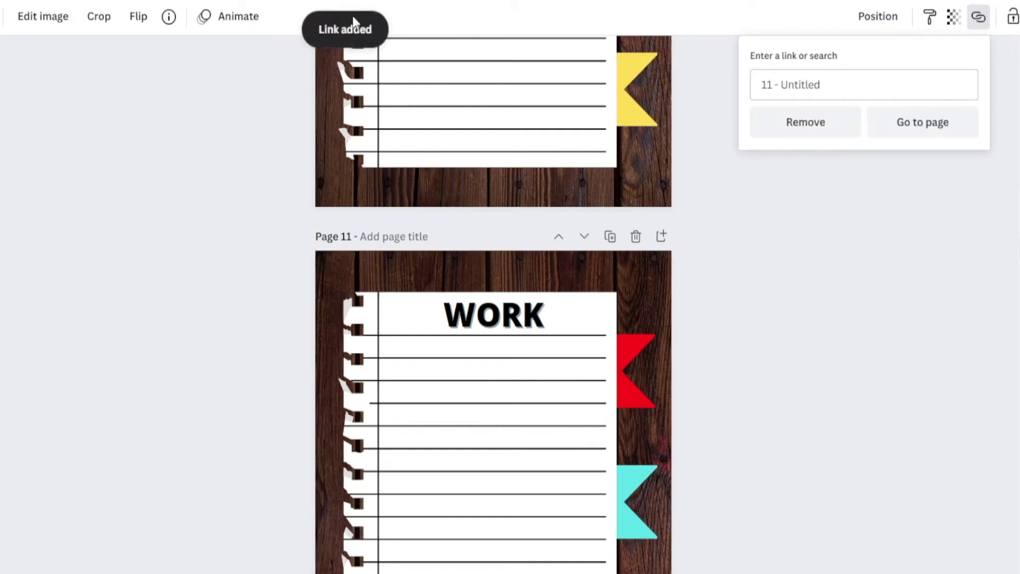
Step: Start a link on the yellow bookmark tab and browse the page list for page 21
scroll(692, 370, "up", 20)
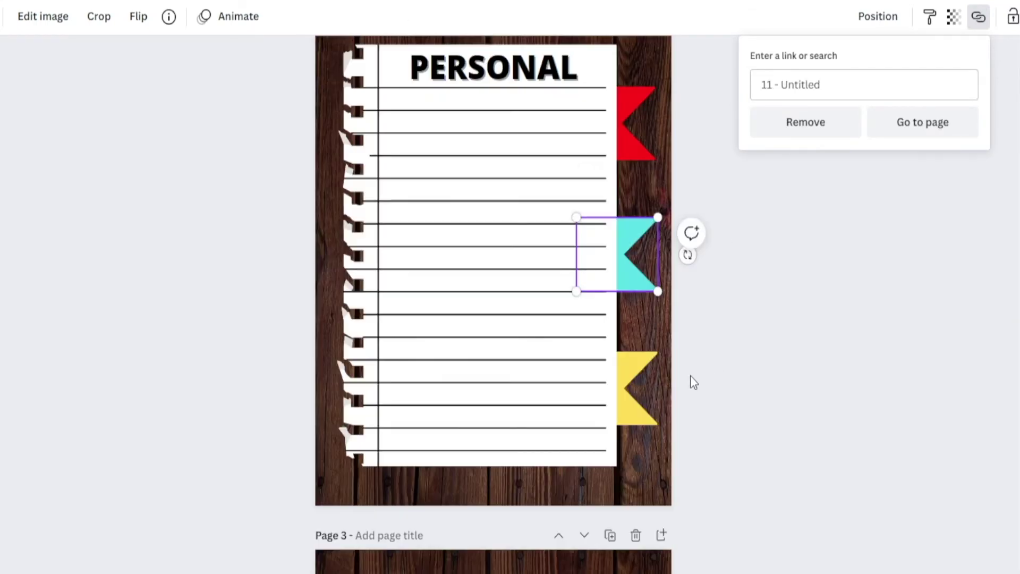
left_click(626, 412)
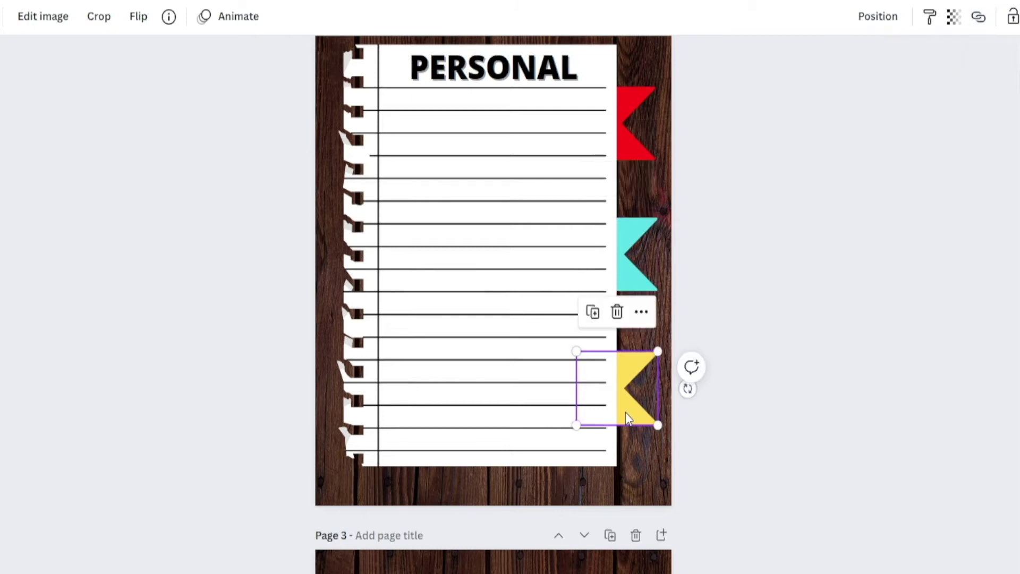
left_click(637, 314)
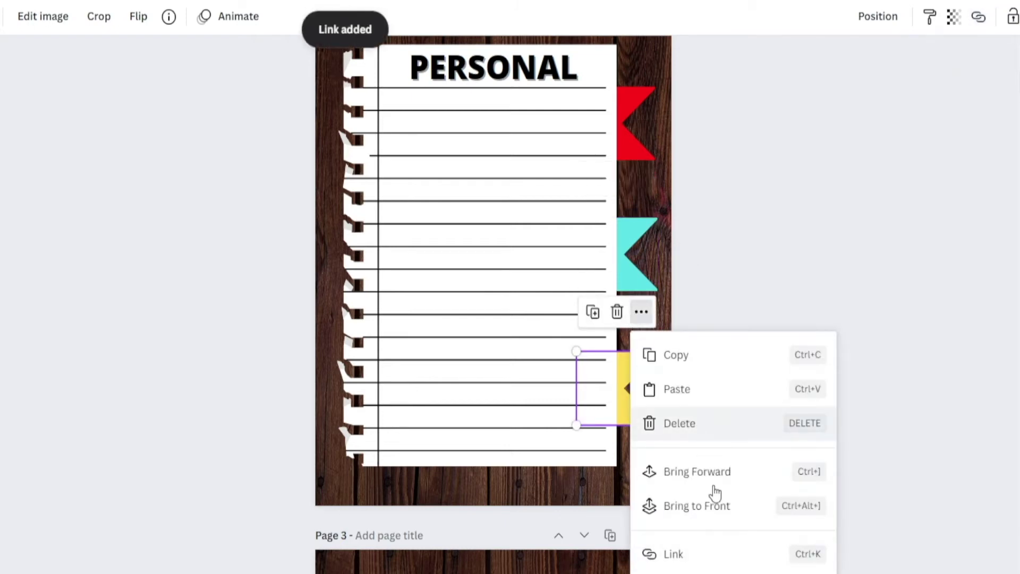
left_click(712, 553)
scroll(627, 431, "down", 20)
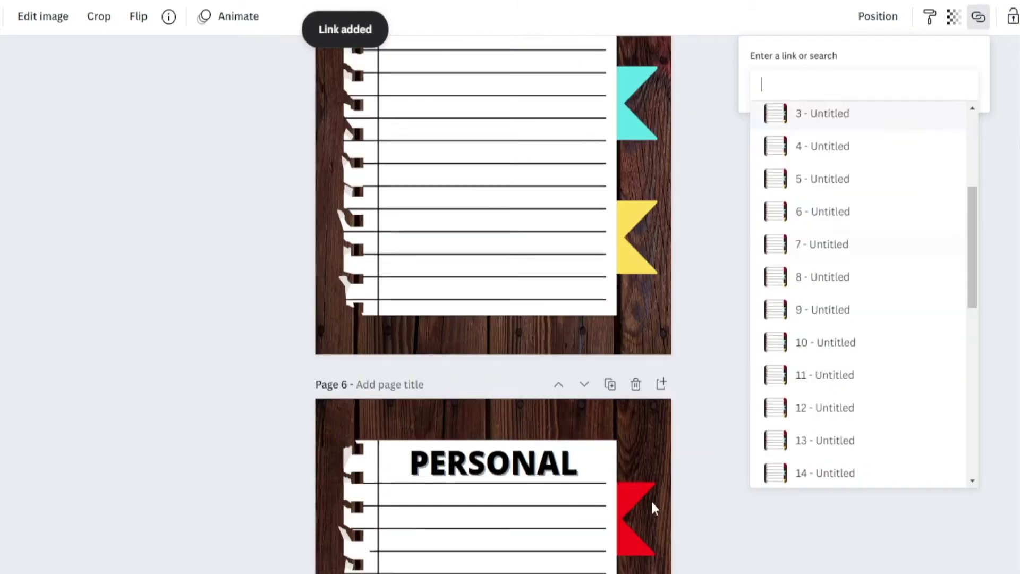
scroll(611, 457, "down", 20)
scroll(824, 415, "down", 5)
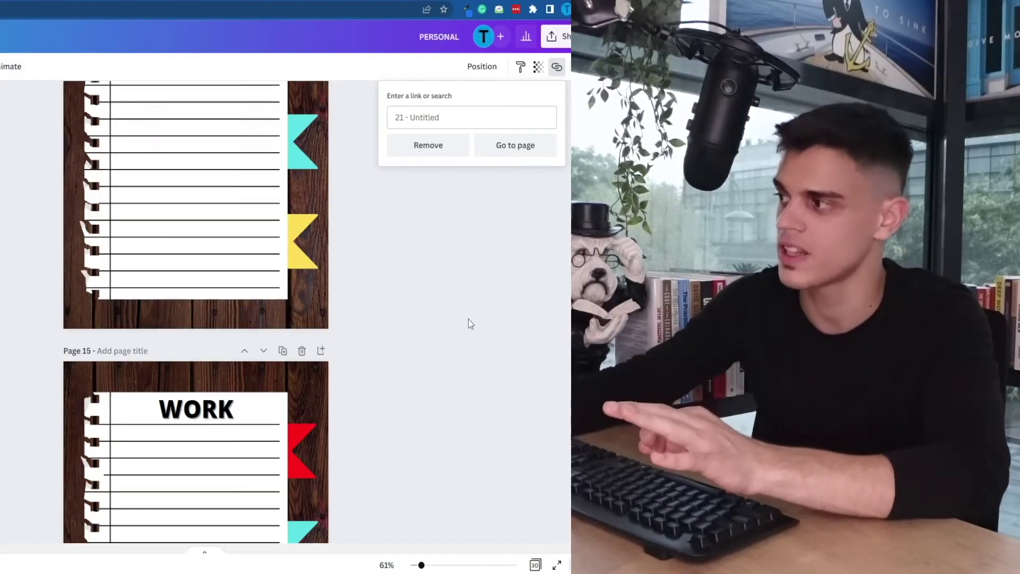
scroll(467, 318, "up", 1)
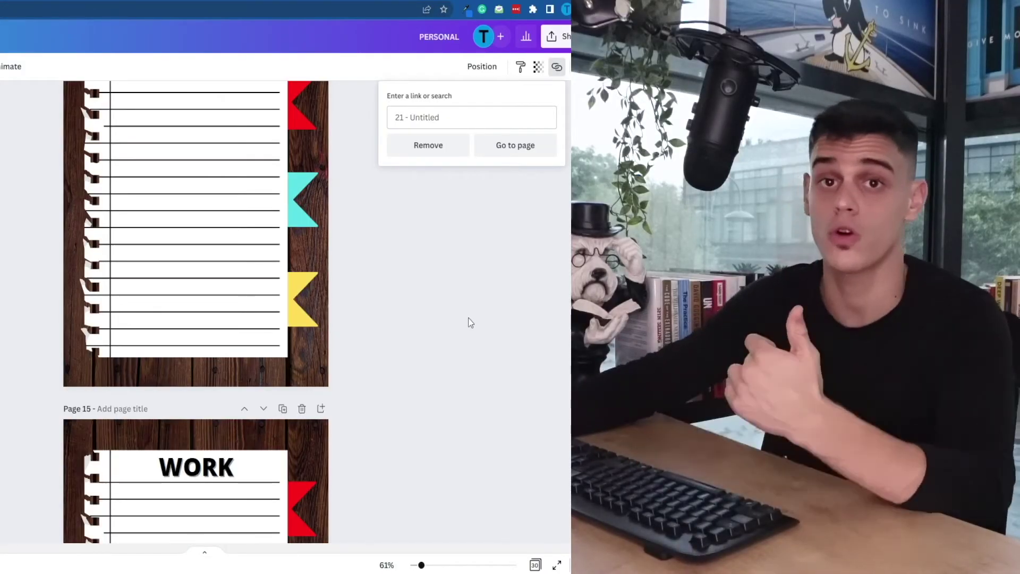
scroll(425, 303, "up", 20)
scroll(451, 319, "up", 2)
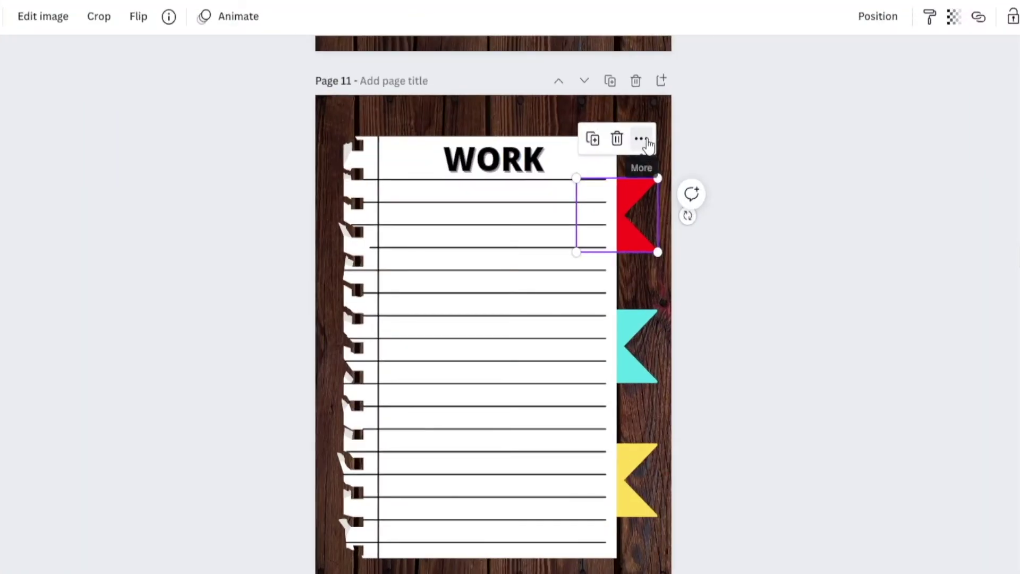
Step: On the WORK page, link the red tab to page 2 and the yellow tab to page 21
left_click(641, 139)
left_click(684, 385)
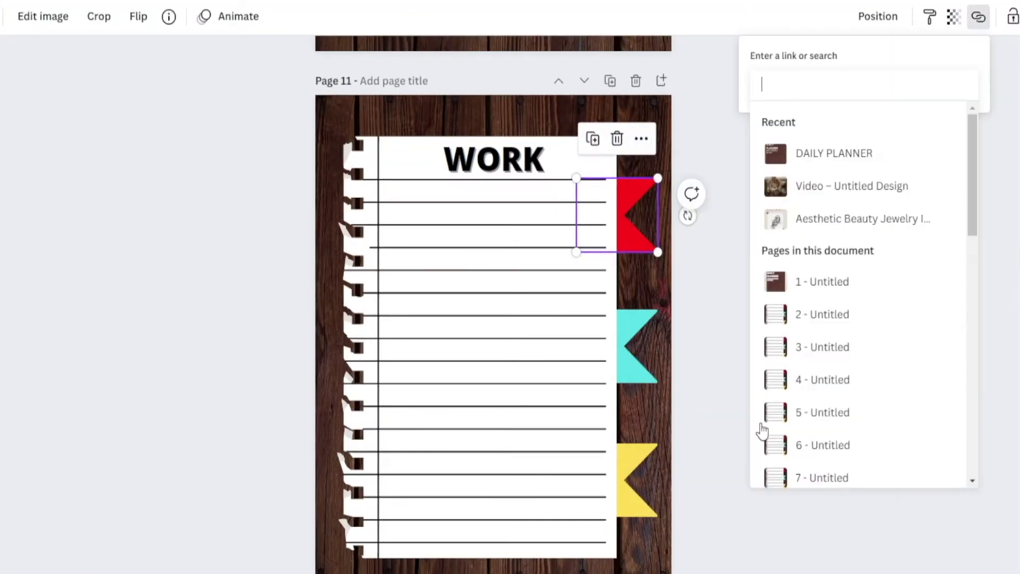
left_click(857, 321)
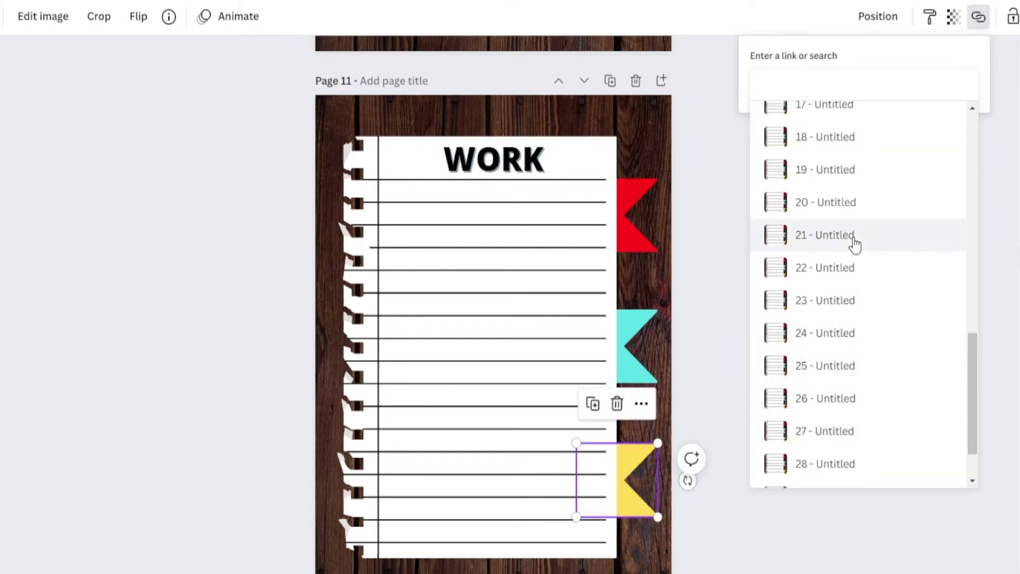
left_click(854, 234)
Step: Link the FUTURE PLANS page's red tab to page 2
scroll(854, 335, "down", 1)
scroll(827, 337, "up", 1)
scroll(861, 388, "down", 3)
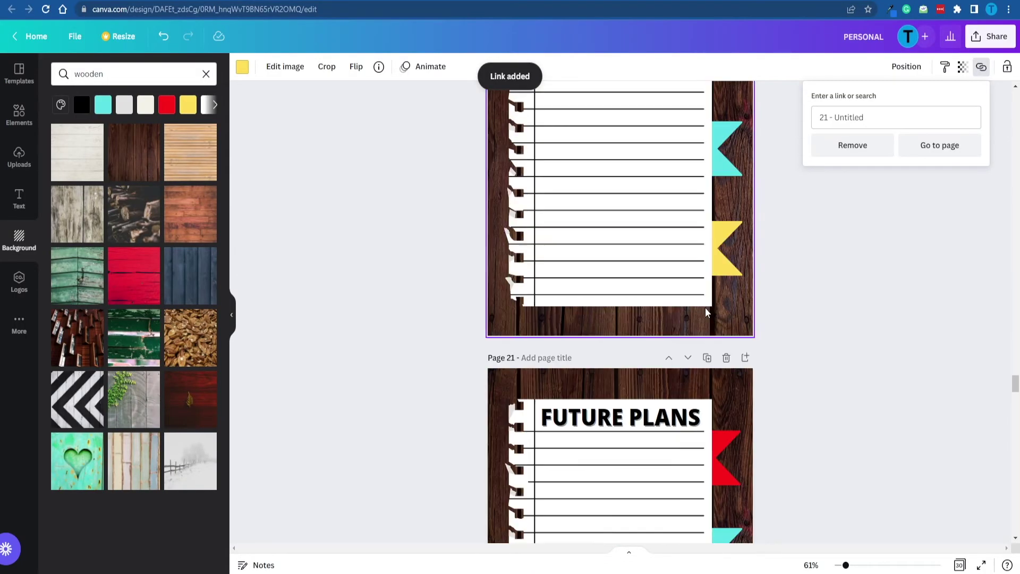
scroll(901, 350, "down", 4)
left_click(730, 254)
left_click(729, 169)
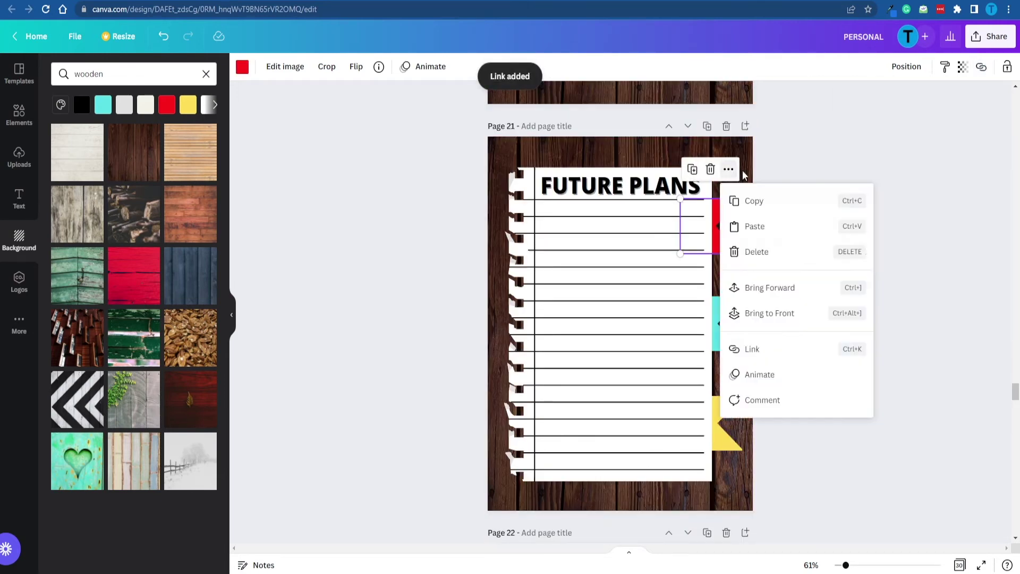
left_click(770, 352)
left_click(805, 263)
Step: Add a page link to the FUTURE PLANS page's teal tab, then deselect it
left_click(734, 302)
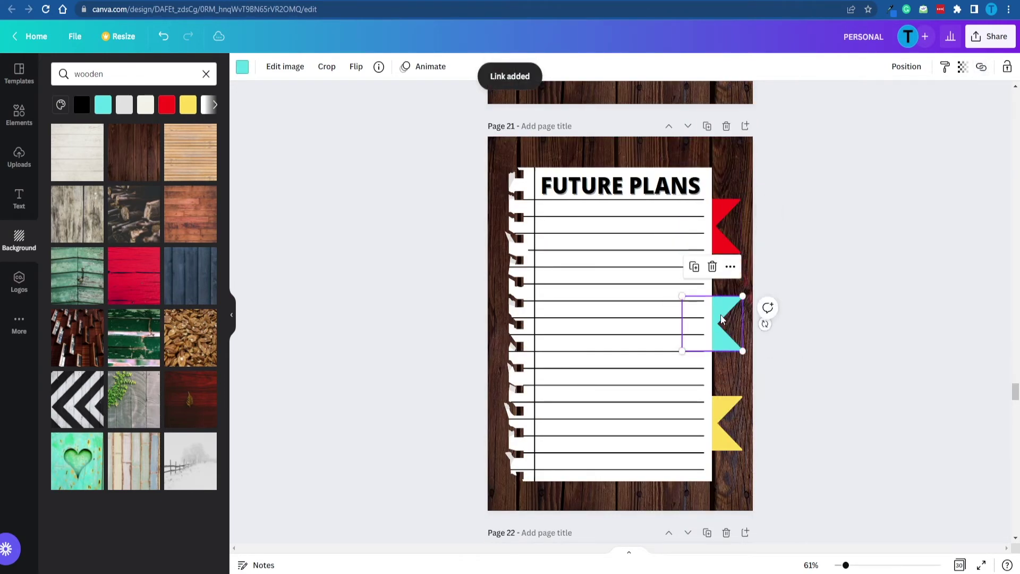
left_click(730, 266)
mouse_move(1015, 391)
left_mouse_down()
mouse_move(1016, 228)
mouse_move(1016, 390)
left_mouse_up()
left_click(737, 420)
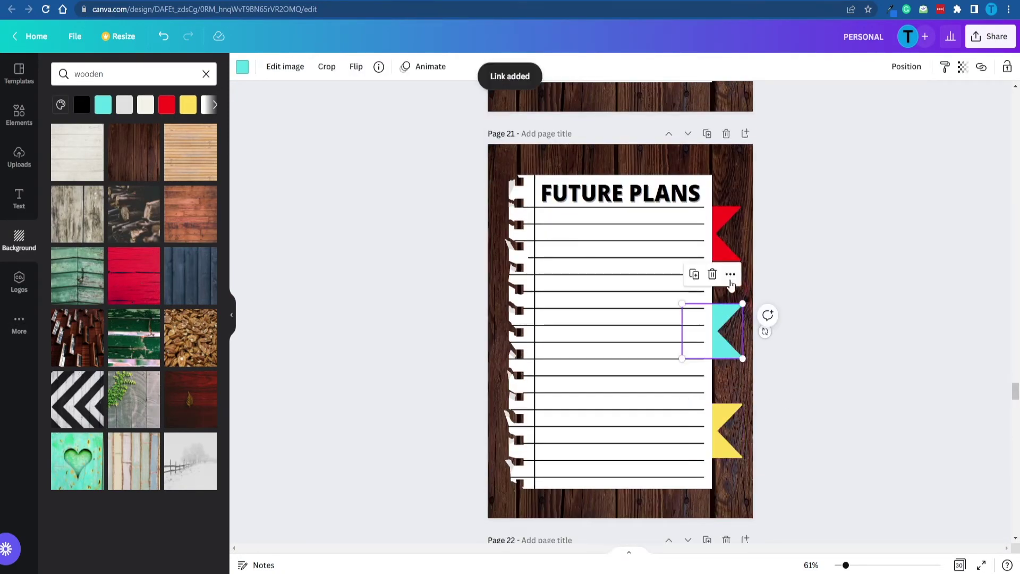
left_click(731, 274)
left_click(754, 454)
scroll(910, 357, "down", 5)
scroll(867, 226, "up", 3)
left_click(859, 249)
left_click(856, 241)
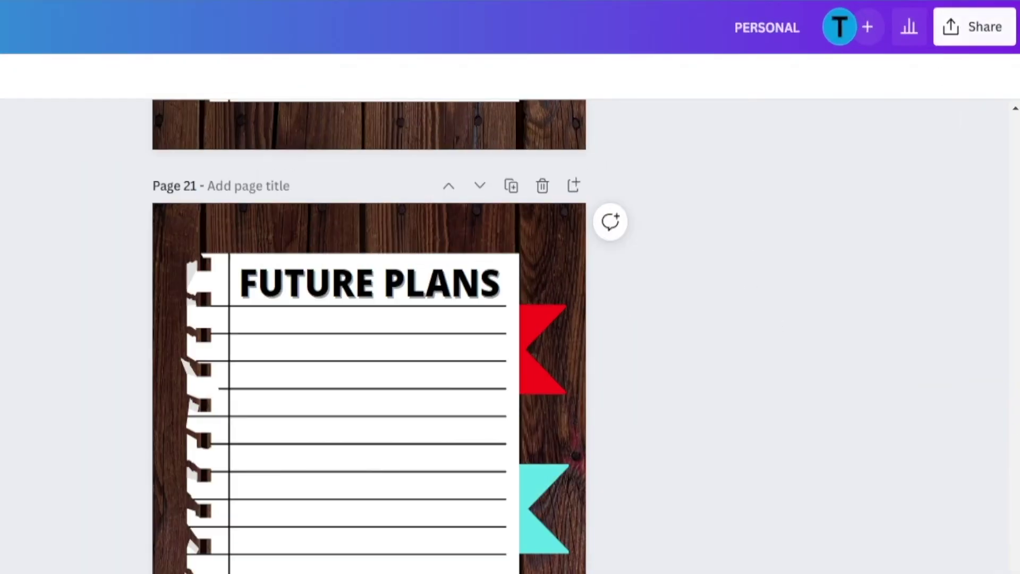
Step: Present the journal full screen, advancing from the DAILY PLANNER cover to the PERSONAL page
left_click(964, 24)
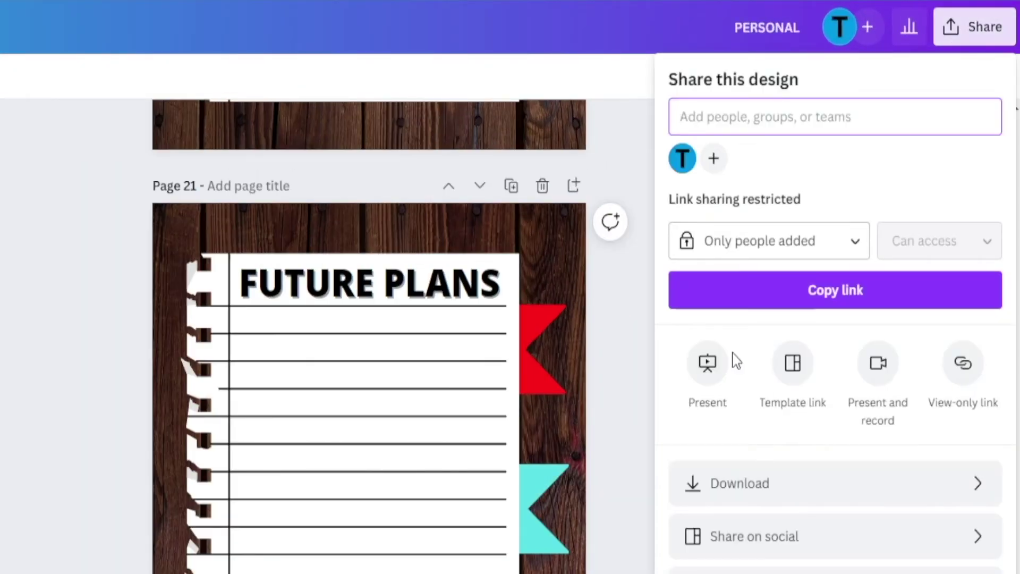
left_click(708, 363)
left_click(836, 251)
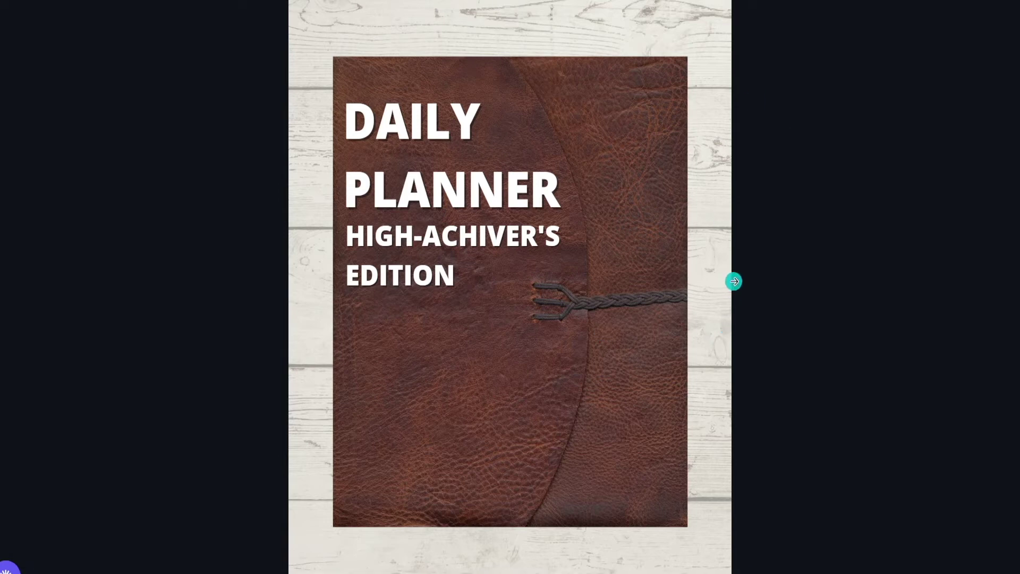
left_click(734, 281)
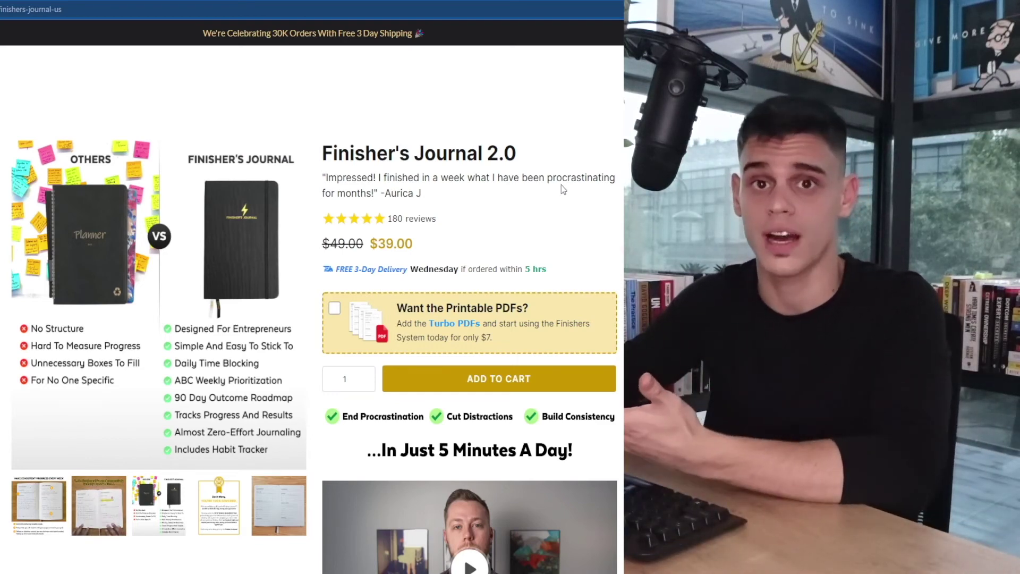
Step: Make the annotated daily-page photo the main Finisher's Journal 2.0 image and browse the product page
scroll(551, 209, "down", 2)
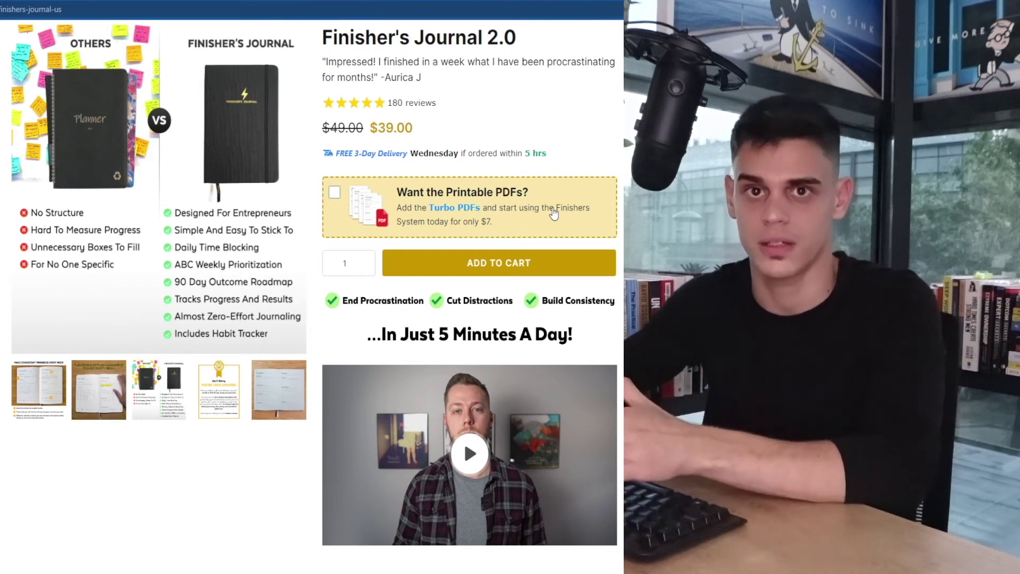
scroll(572, 286, "up", 3)
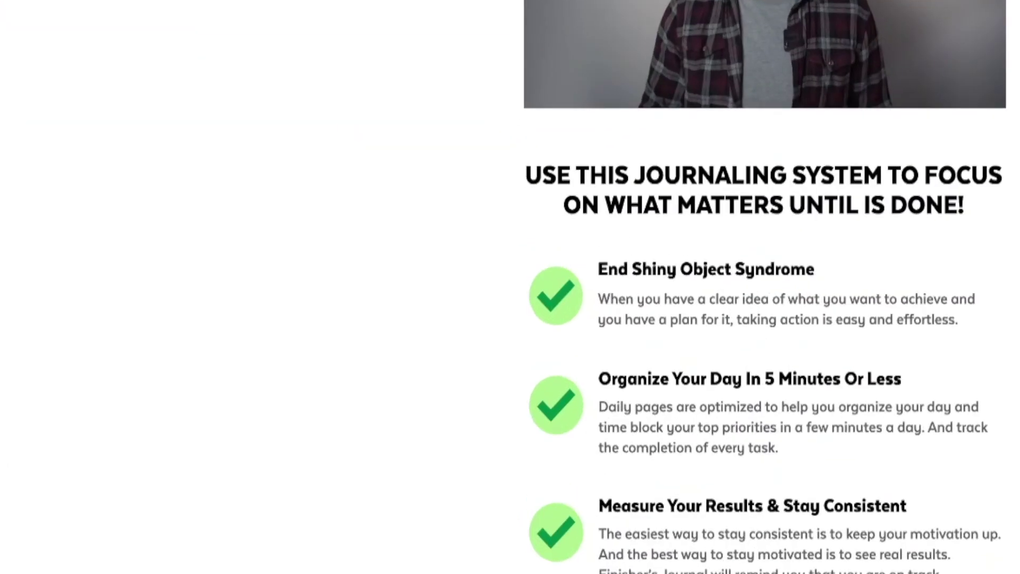
scroll(847, 413, "up", 10)
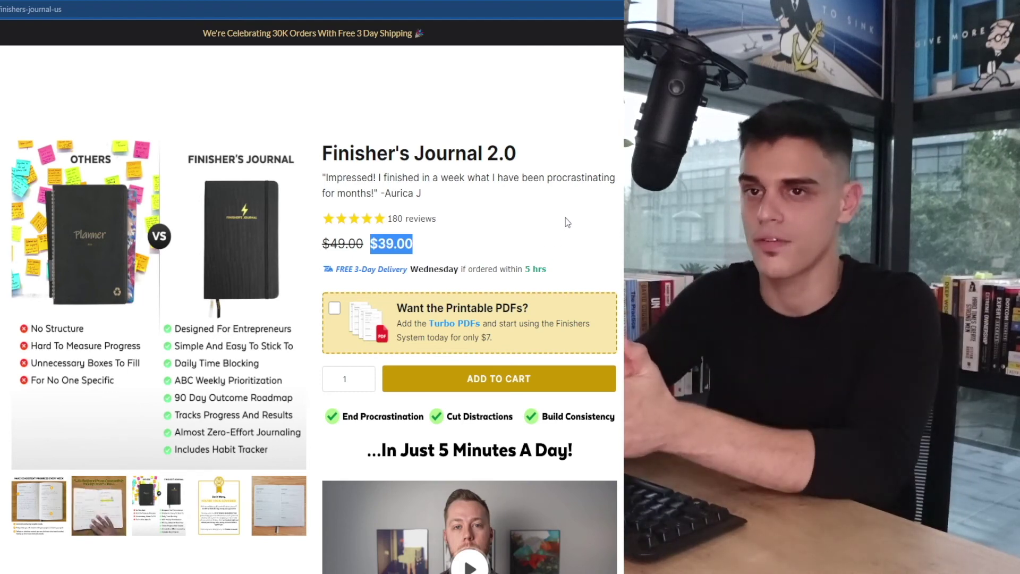
left_click(61, 489)
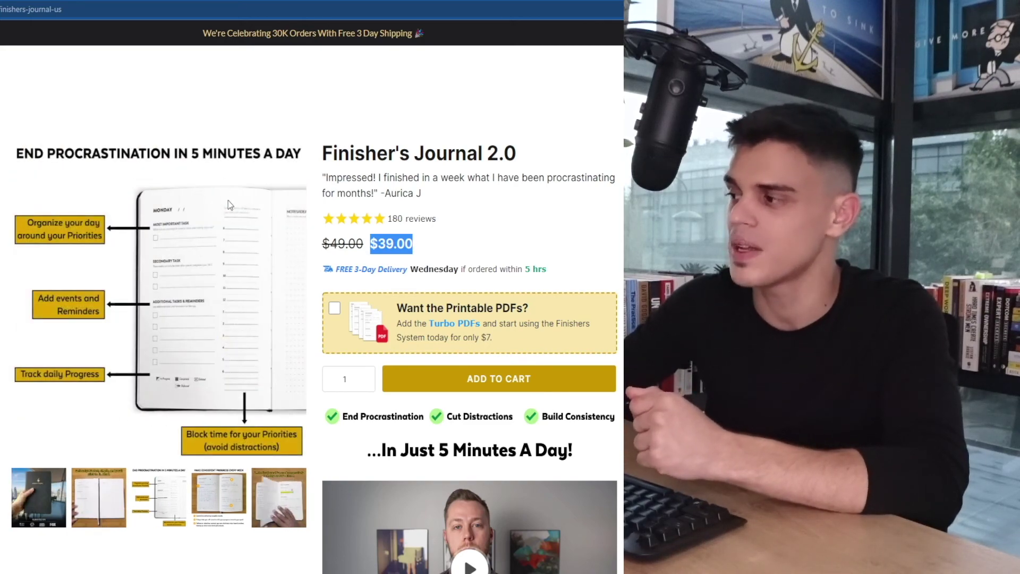
scroll(306, 243, "down", 15)
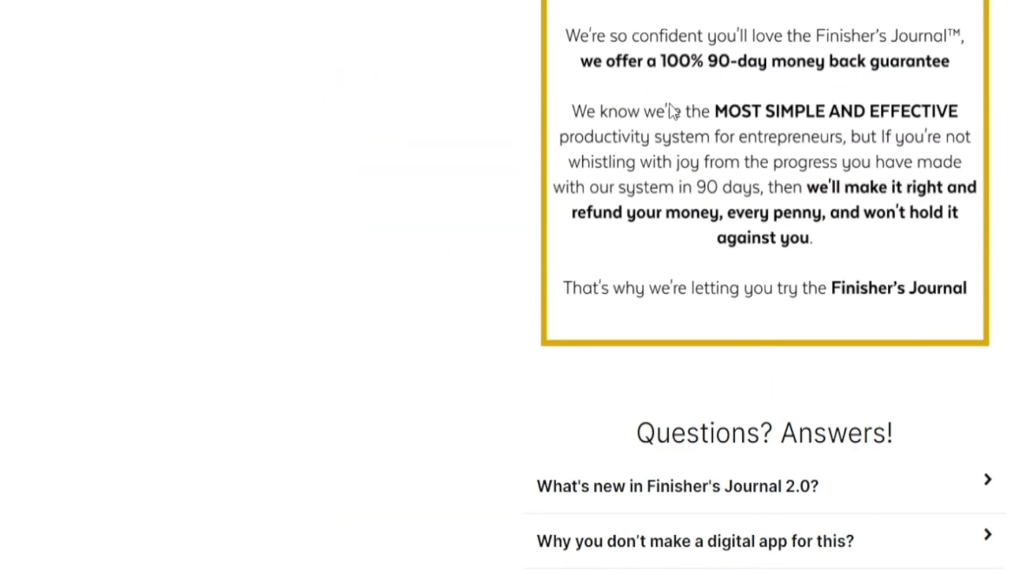
scroll(737, 245, "up", 10)
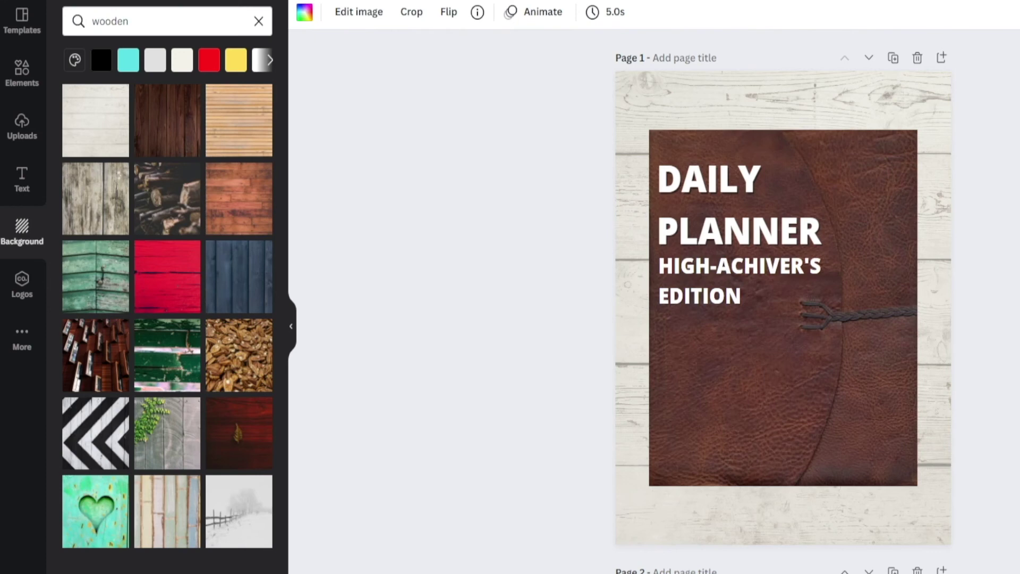
scroll(783, 302, "down", 8)
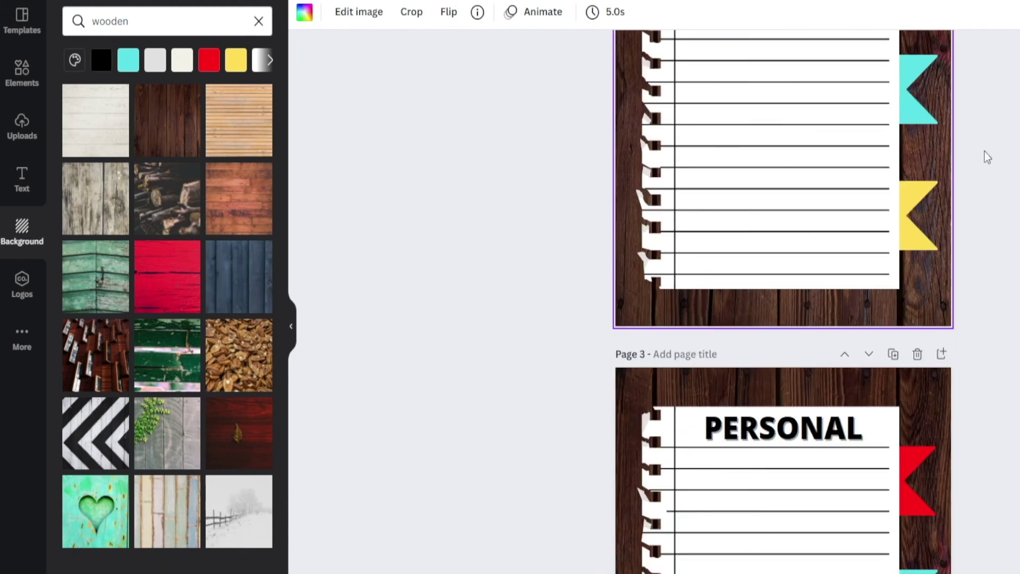
scroll(967, 254, "up", 5)
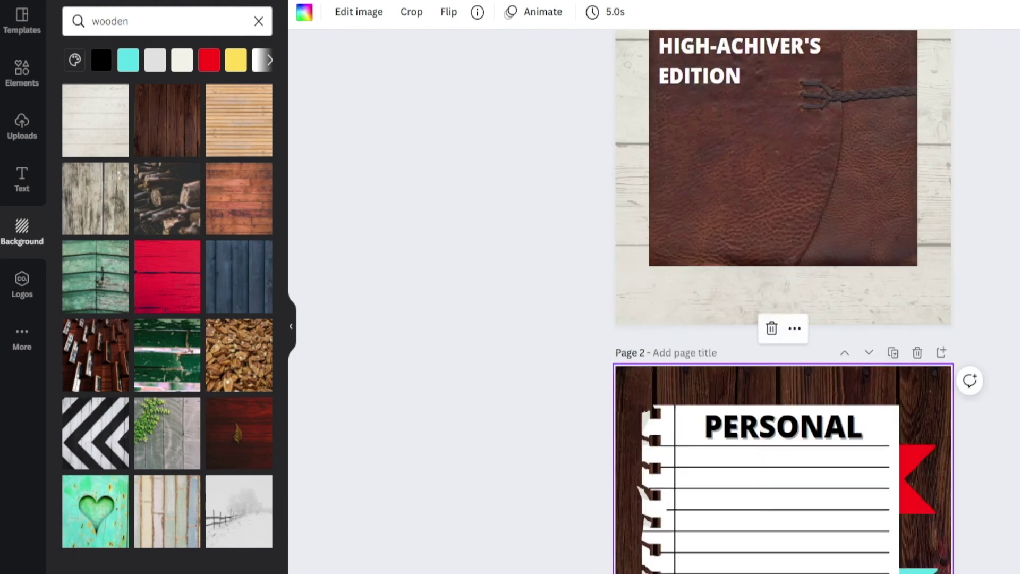
scroll(784, 297, "up", 4)
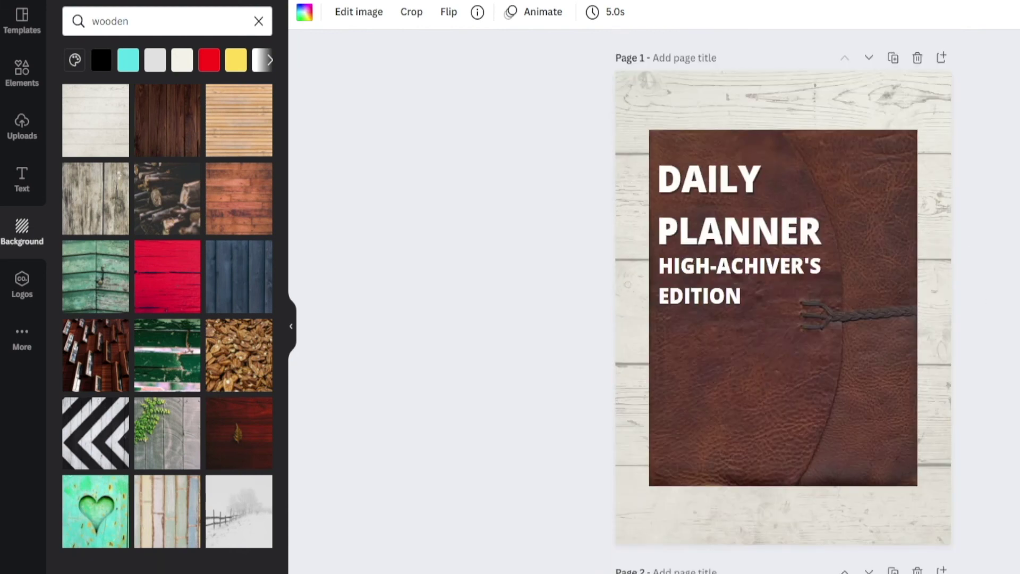
scroll(784, 298, "down", 10)
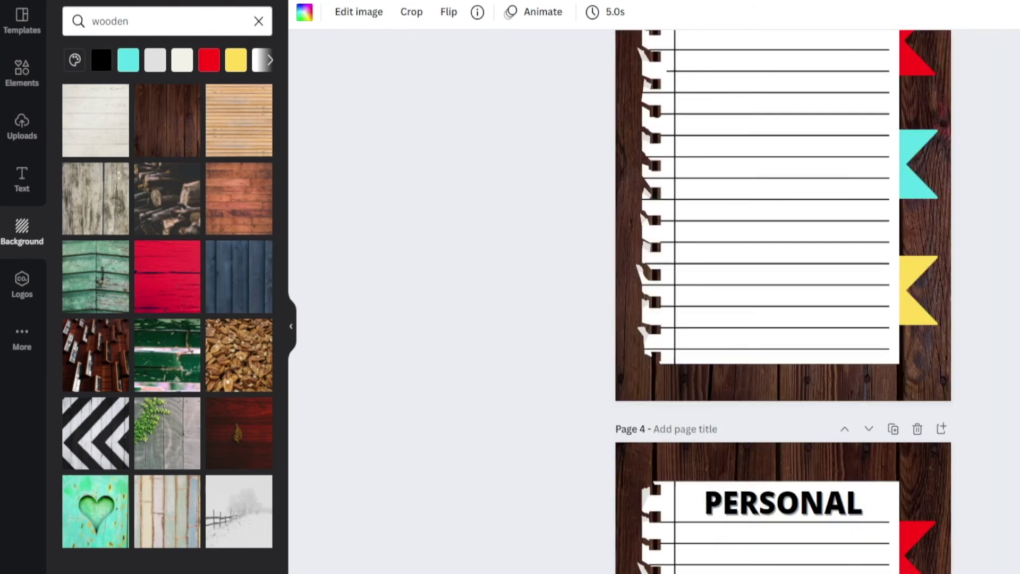
scroll(783, 298, "down", 15)
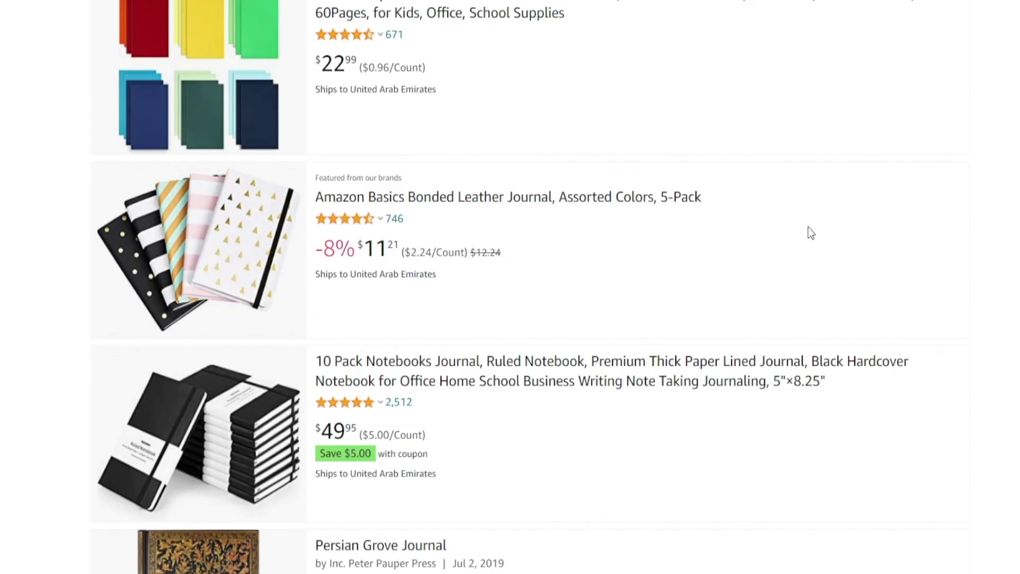
scroll(808, 227, "down", 10)
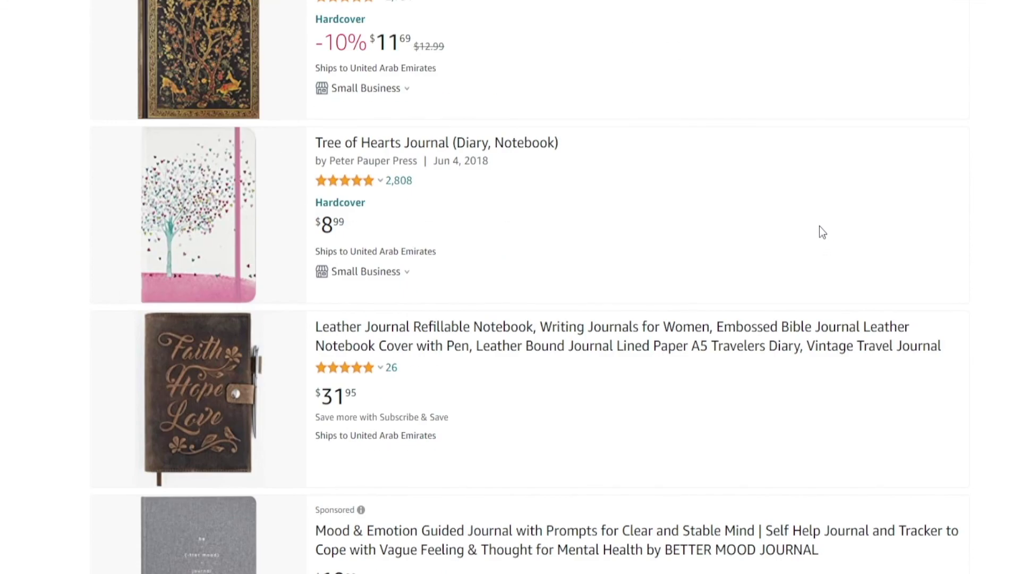
scroll(753, 236, "down", 9)
scroll(657, 260, "up", 9)
scroll(734, 404, "down", 20)
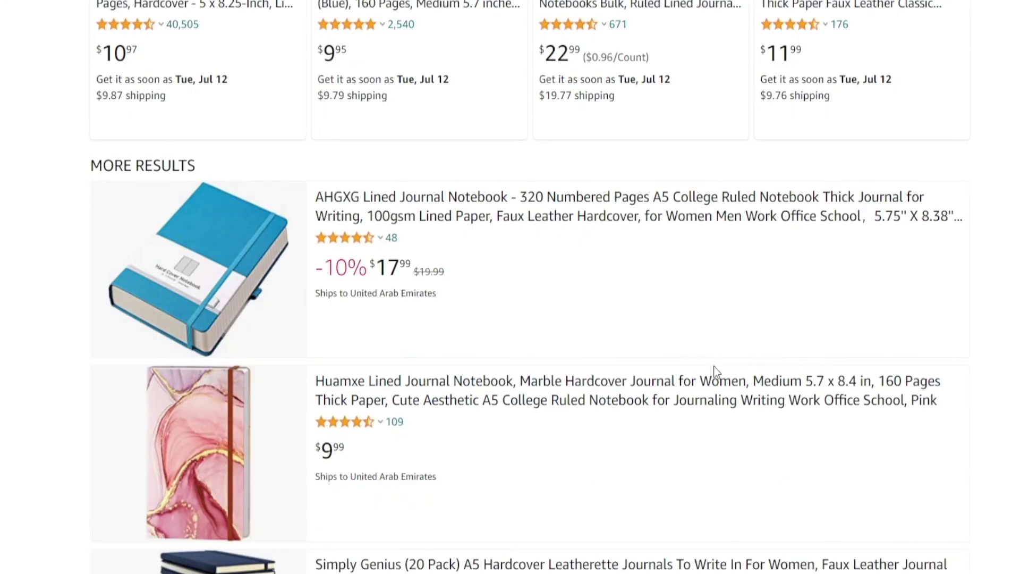